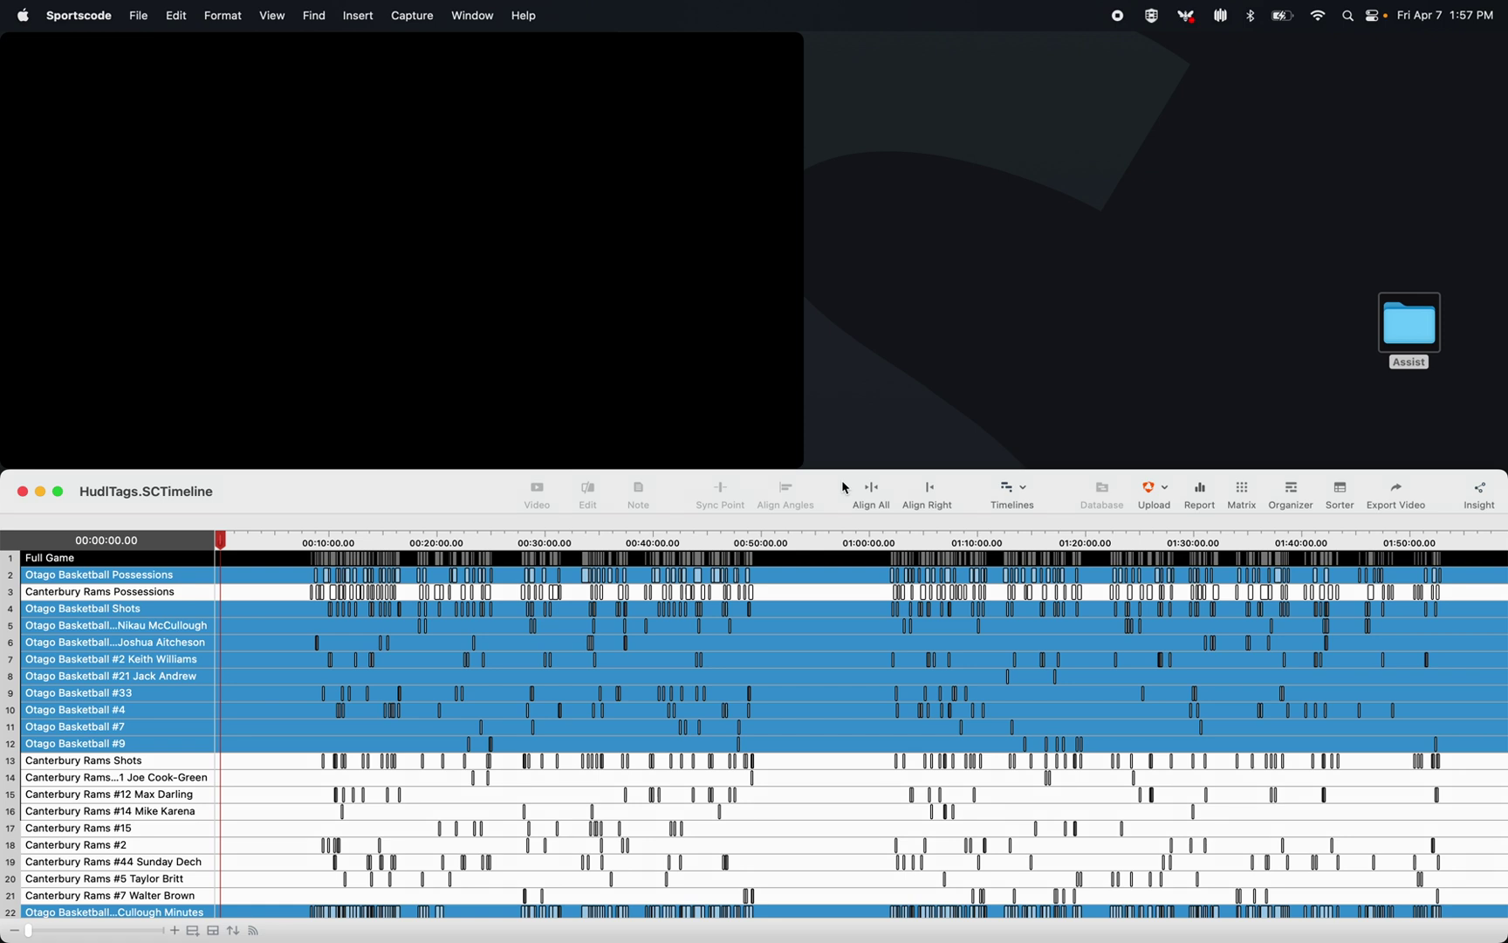
- Open the Flagging section of Sportscode's settings
{"action": "left_click", "coordinate": [102, 22]}
{"action": "left_click", "coordinate": [87, 94]}
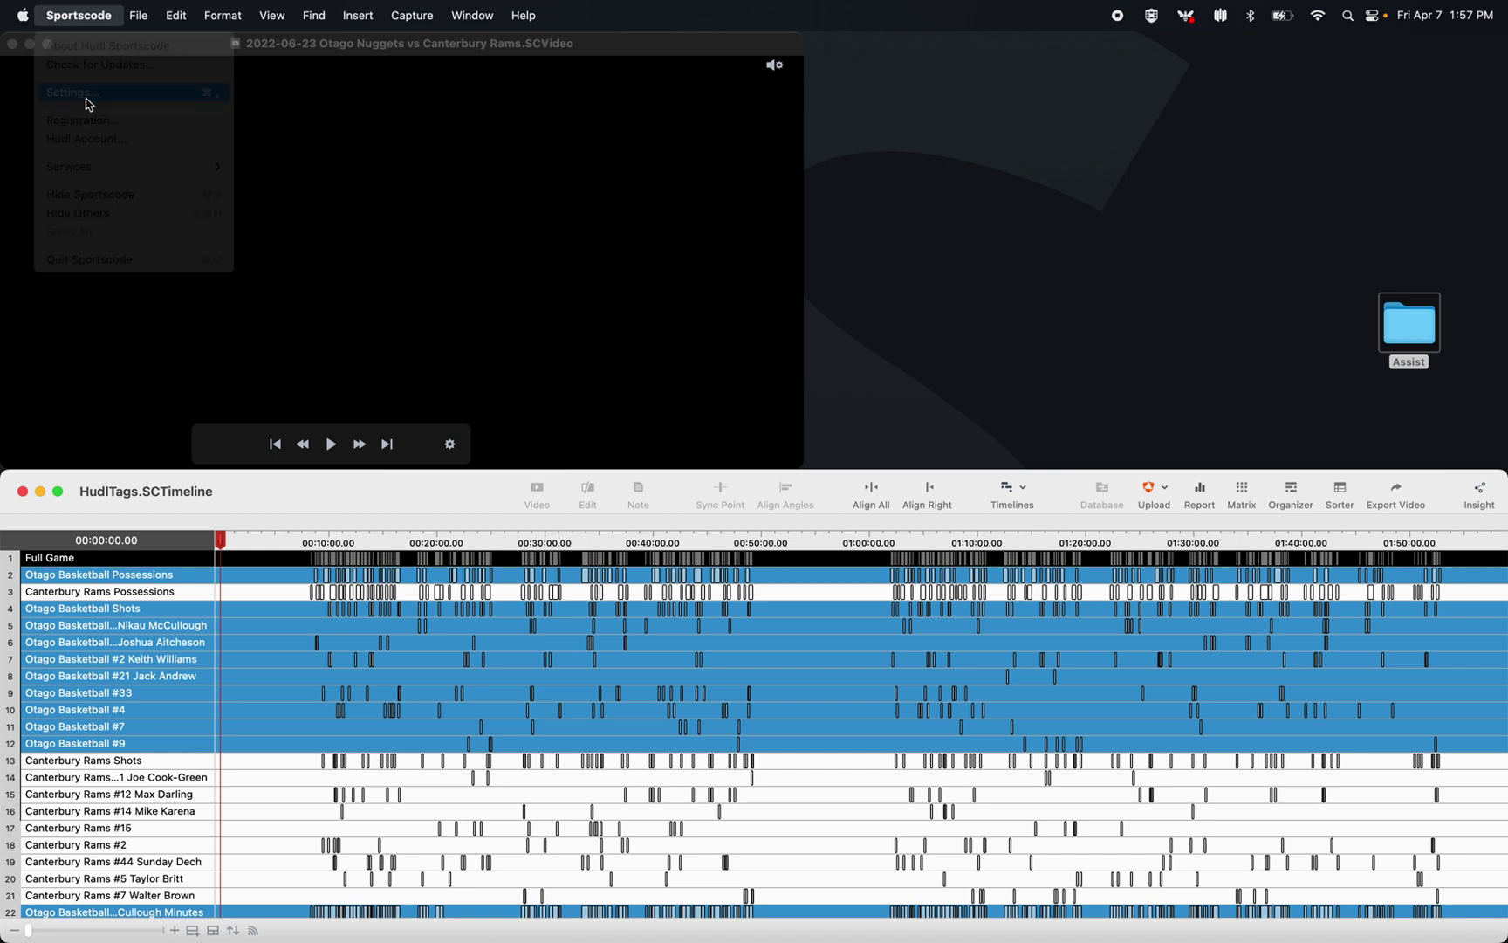
{"action": "left_click", "coordinate": [478, 348]}
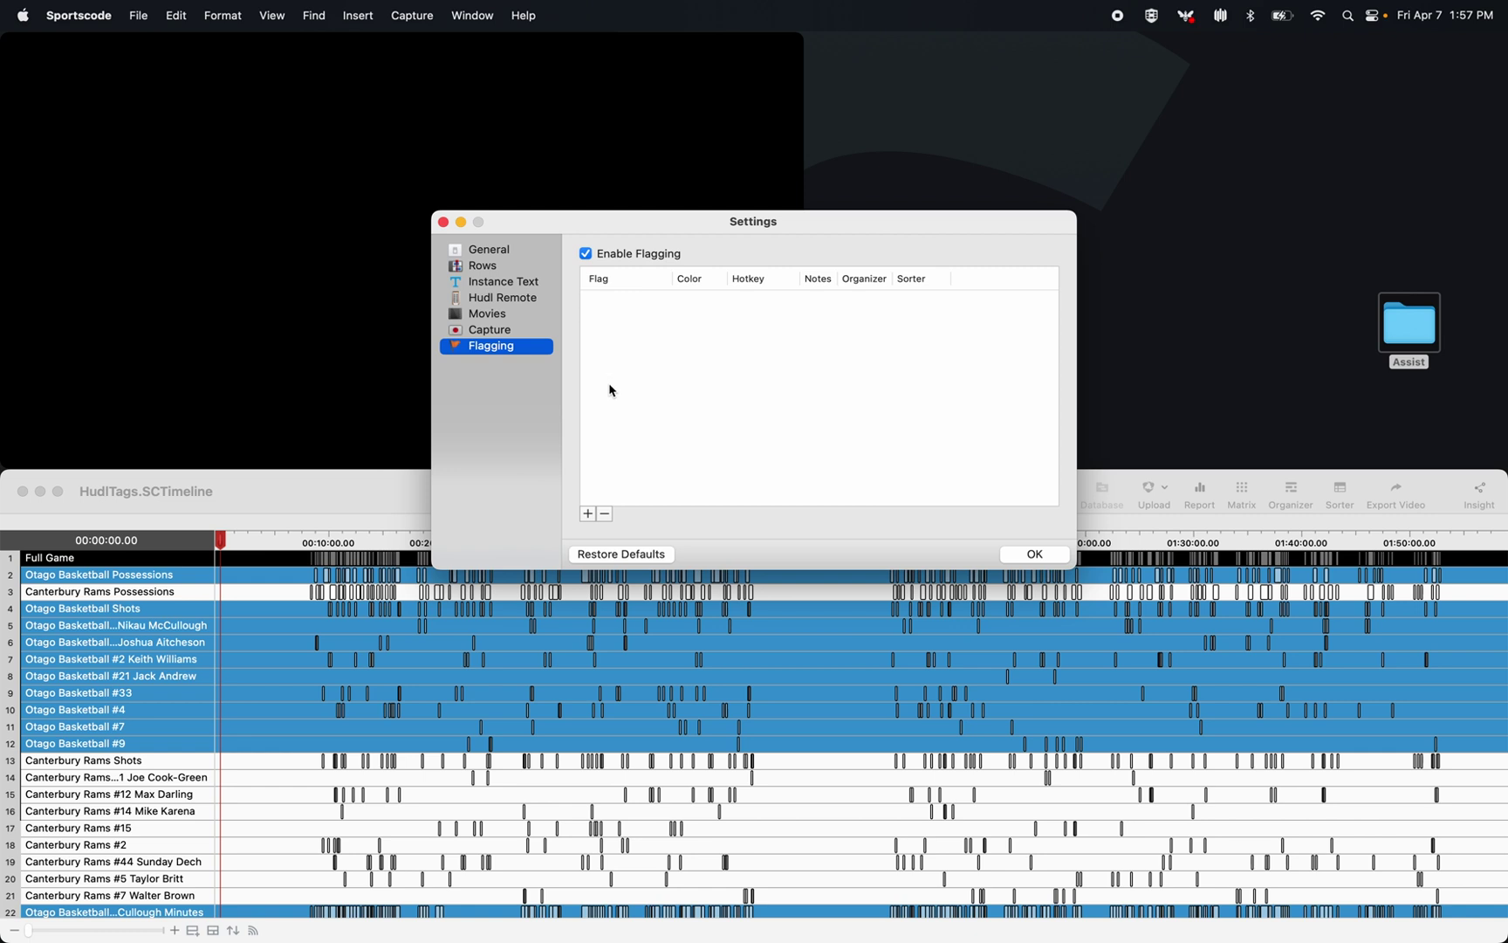
- Add a personal clips flag with hotkey O, with Notes and Sorter enabled
{"action": "left_click", "coordinate": [588, 514]}
{"action": "double_click", "coordinate": [615, 304]}
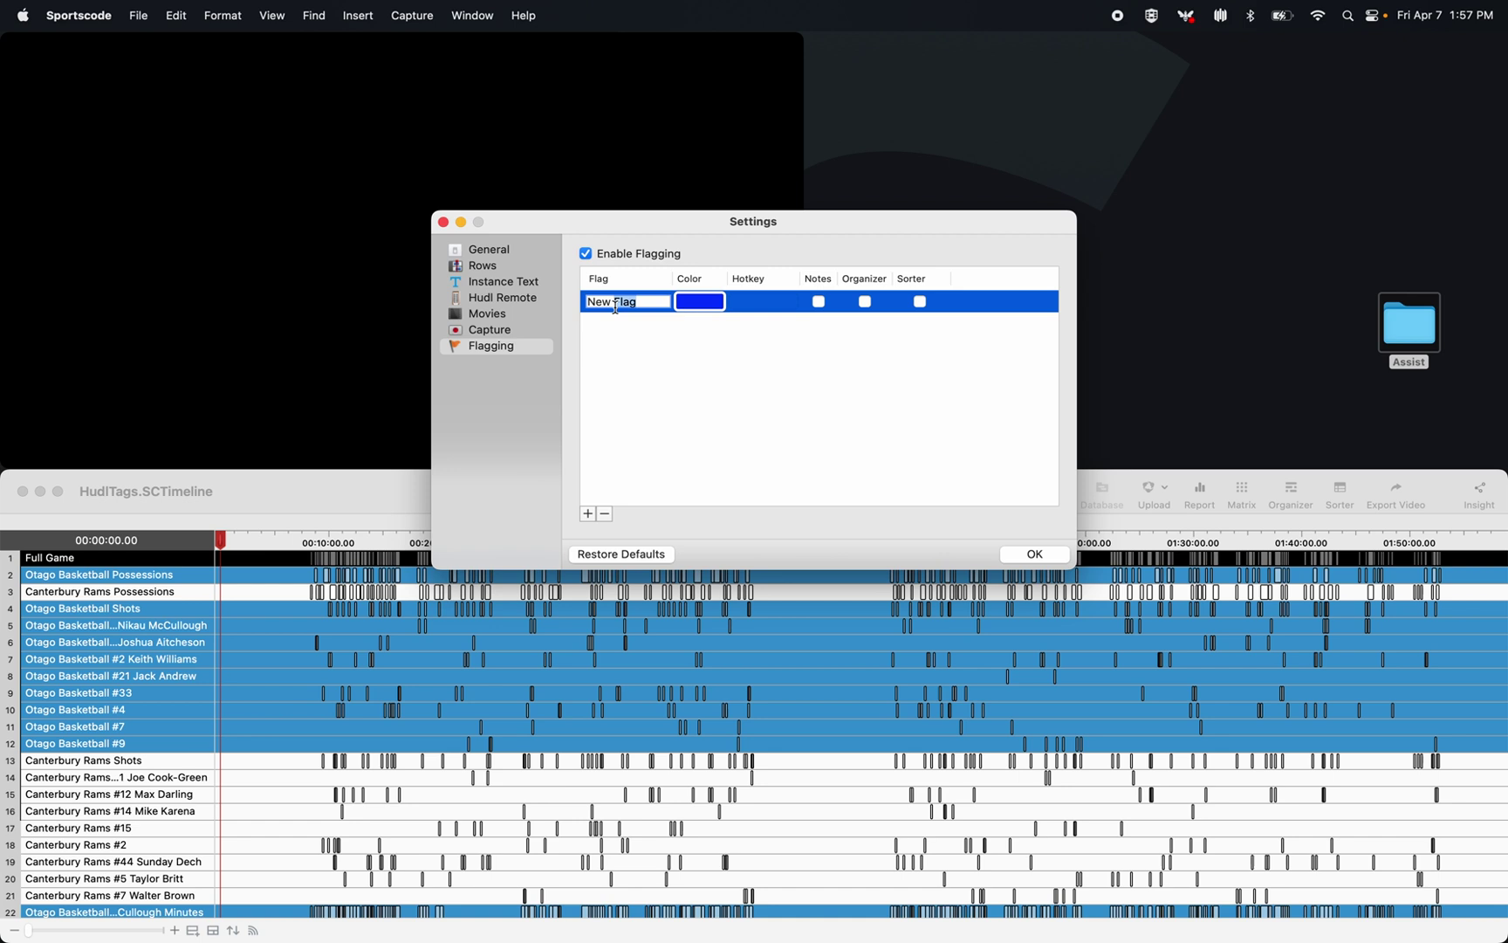
{"action": "type", "text": "Oliver's Clips"}
{"action": "left_click", "coordinate": [746, 308]}
{"action": "left_click", "coordinate": [746, 308]}
{"action": "key", "text": "o"}
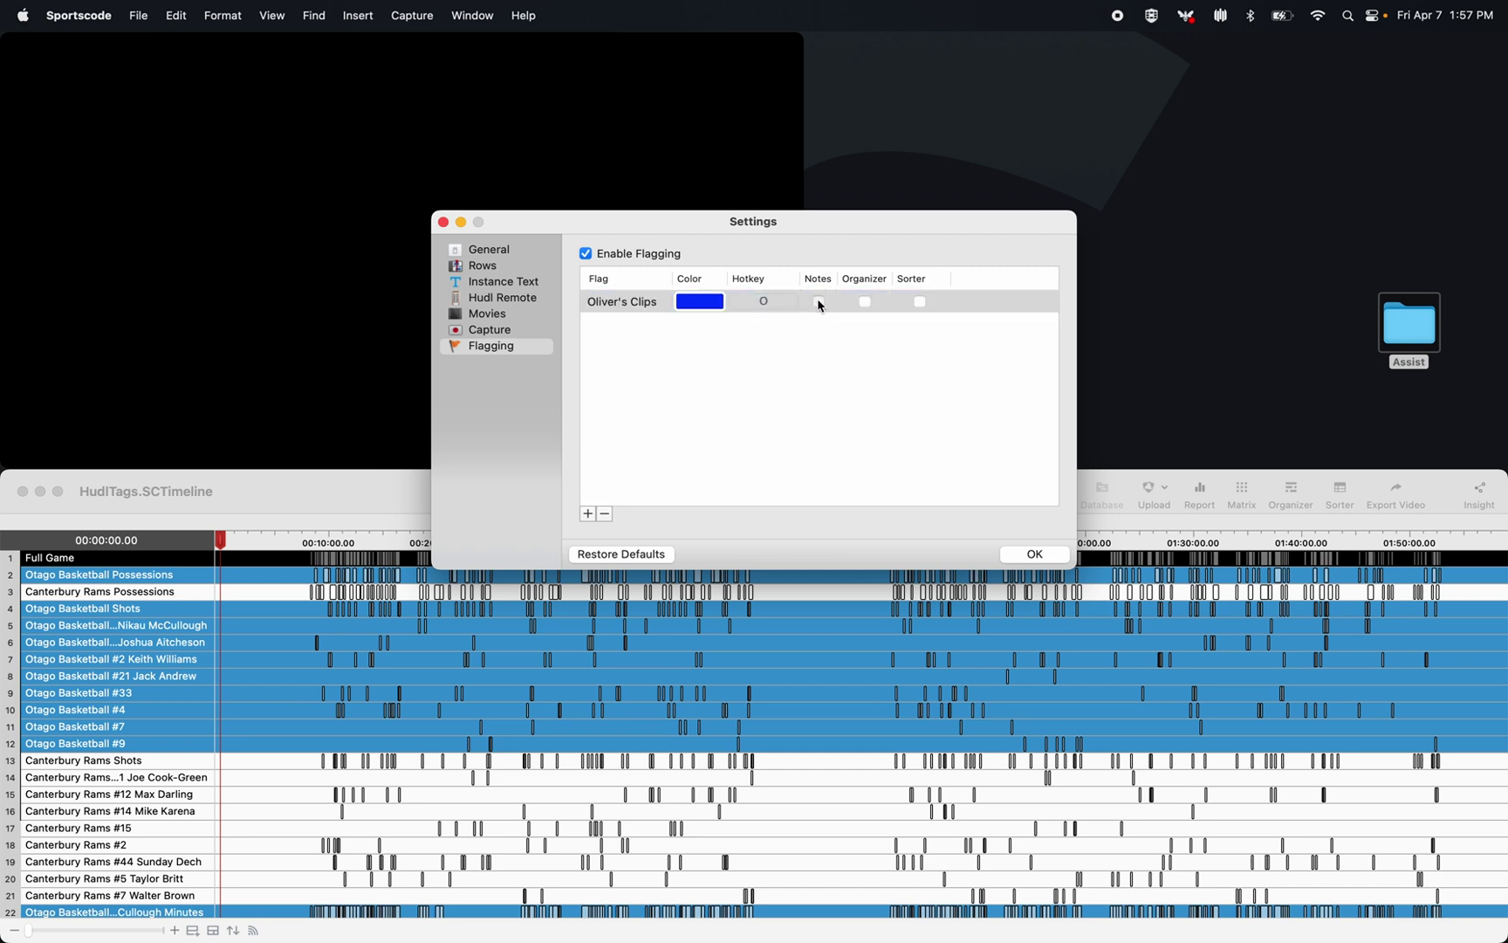
{"action": "left_click", "coordinate": [820, 303]}
{"action": "left_click", "coordinate": [587, 513]}
- Add a second flag named 'Playlist'
{"action": "left_click", "coordinate": [610, 331]}
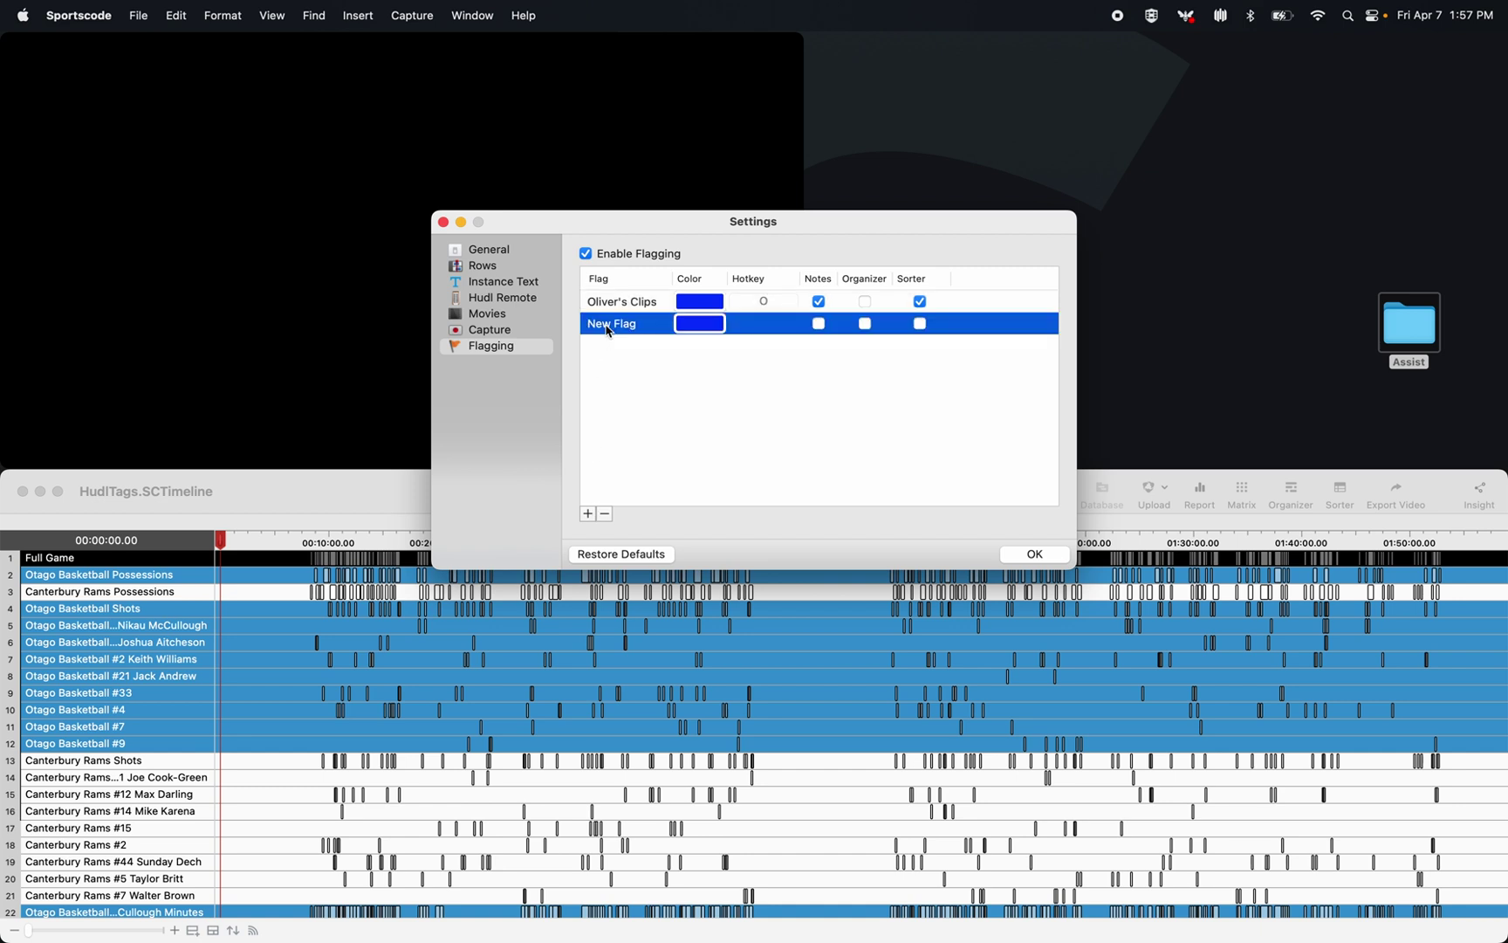
{"action": "double_click", "coordinate": [610, 331]}
{"action": "key", "text": "super+a"}
{"action": "type", "text": "Playlist"}
{"action": "left_click", "coordinate": [772, 332]}
- Give the Playlist flag hotkey S, save the settings, and play the Canterbury Rams Possessions clips
{"action": "key", "text": "s"}
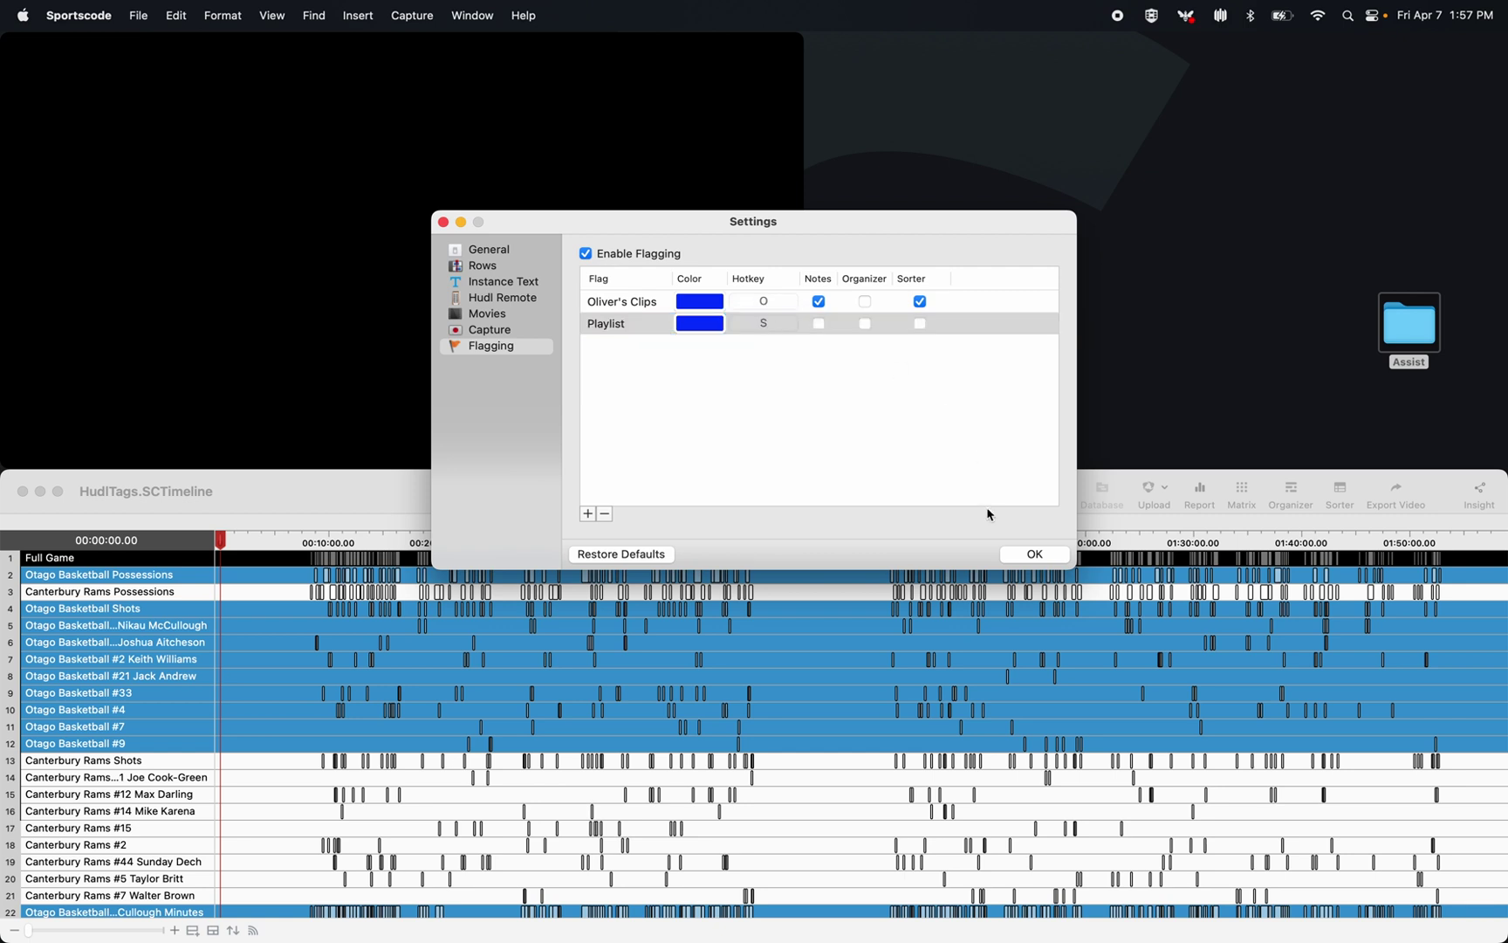
{"action": "left_click", "coordinate": [1028, 554]}
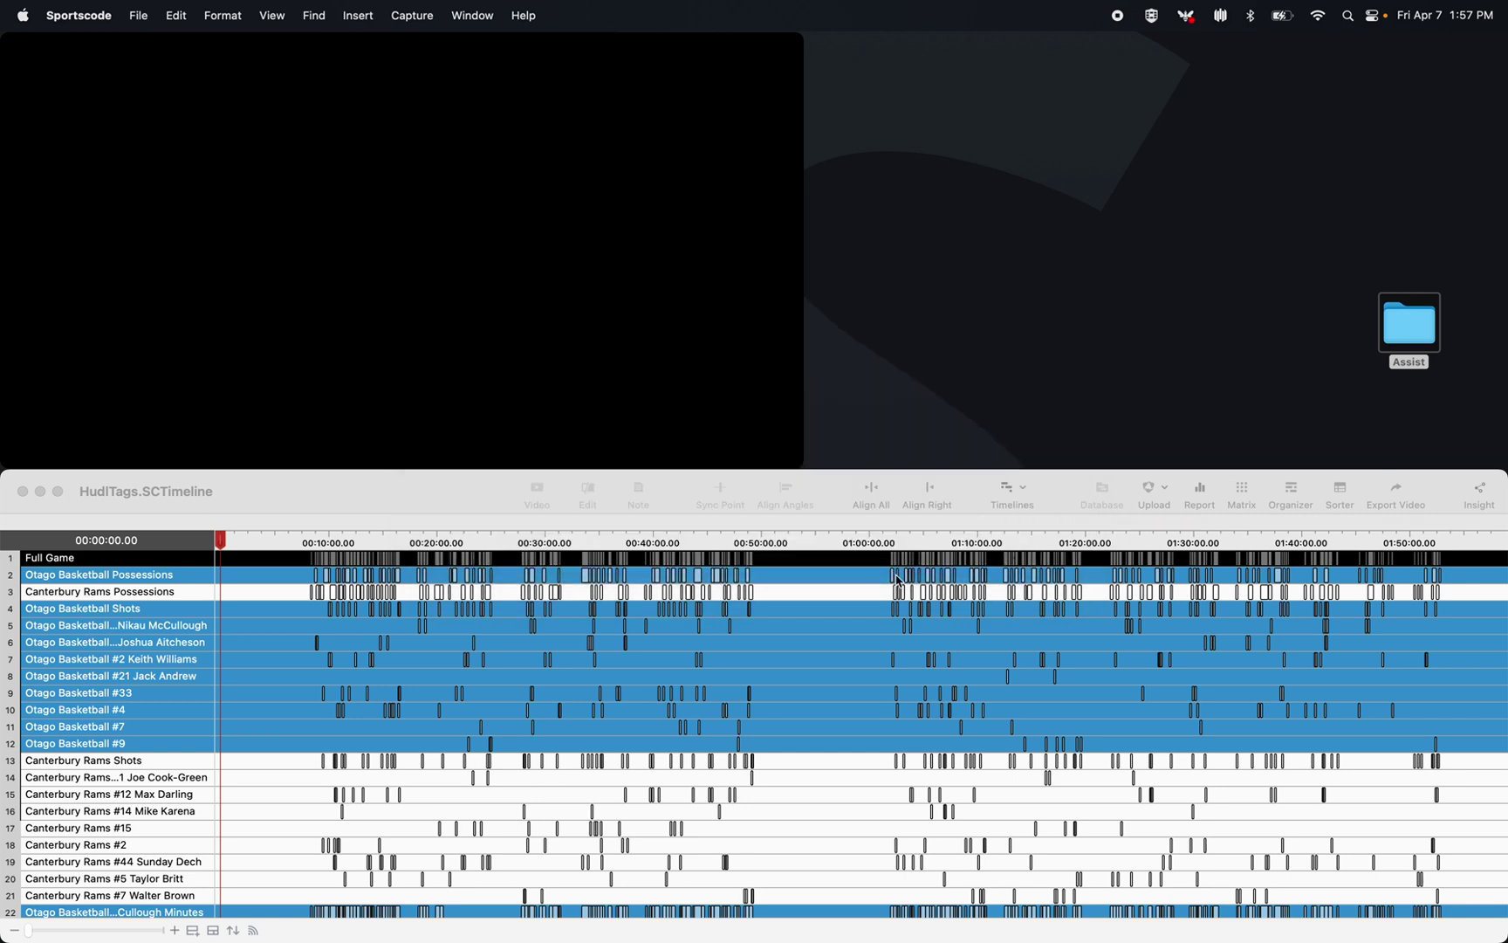
{"action": "left_click", "coordinate": [186, 595]}
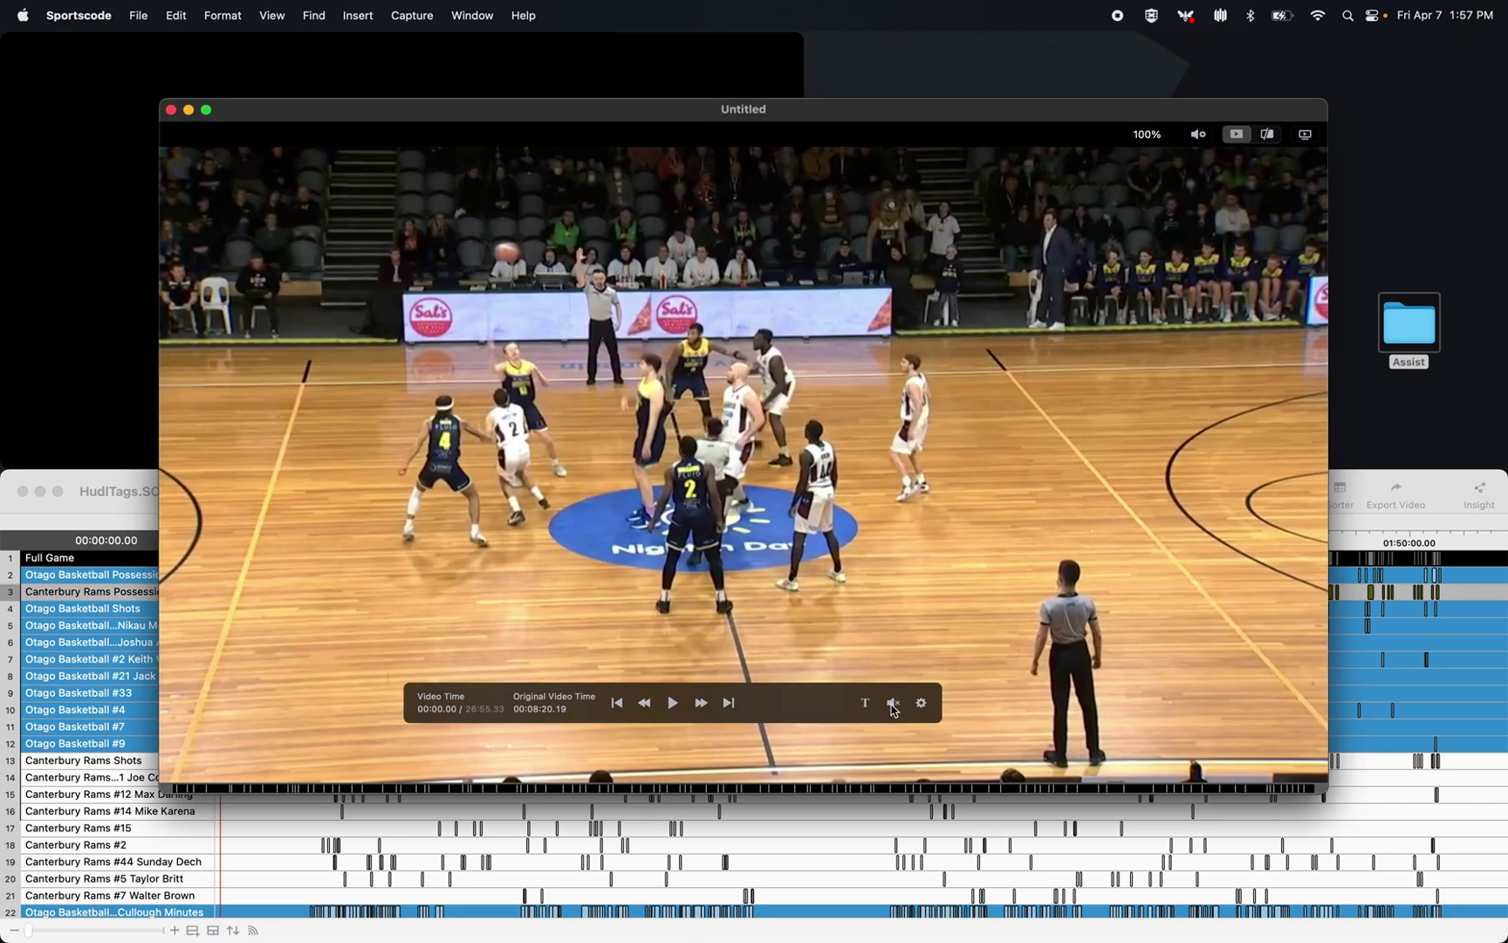
{"action": "key", "text": "space"}
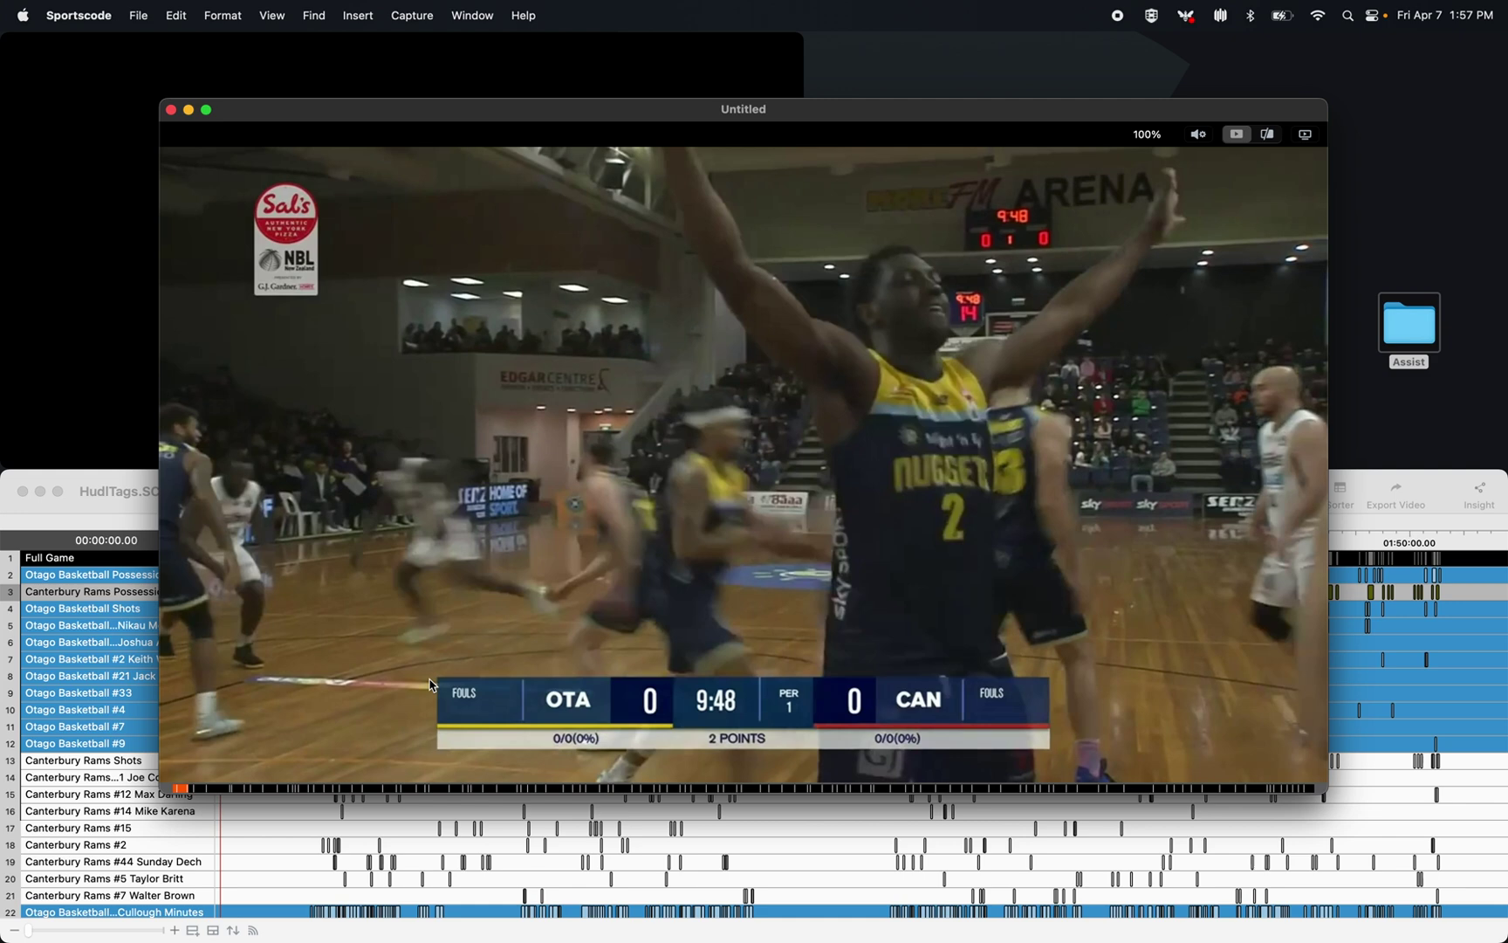
- Flag two possessions clips with the personal flag, noted 'This Clips' and 'Clip #2'
{"action": "key", "text": "f"}
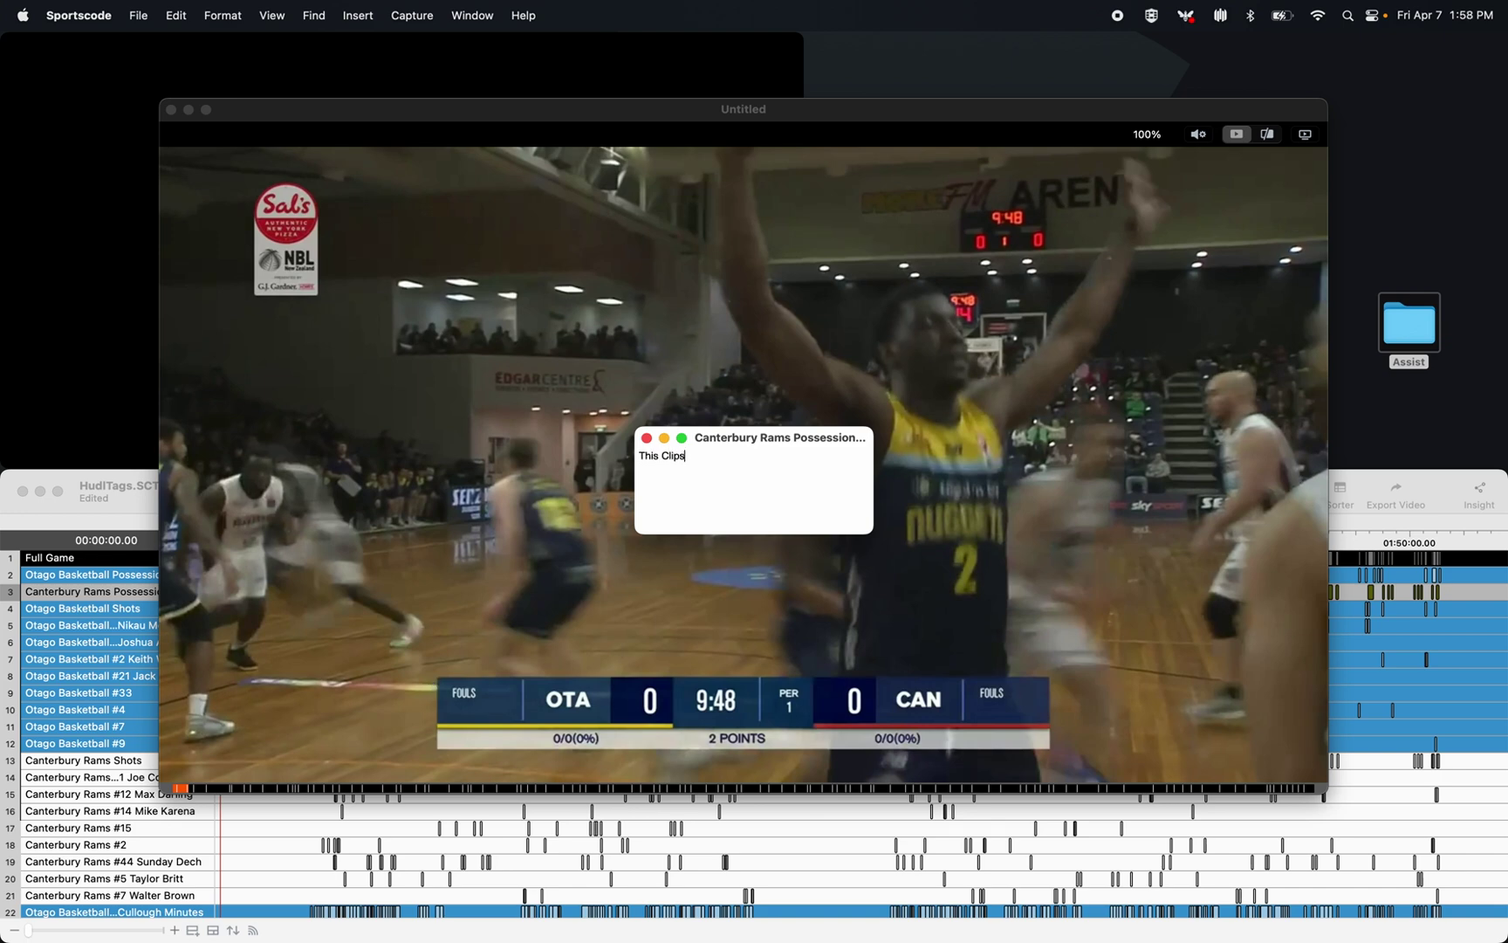
{"action": "key", "text": "super+n"}
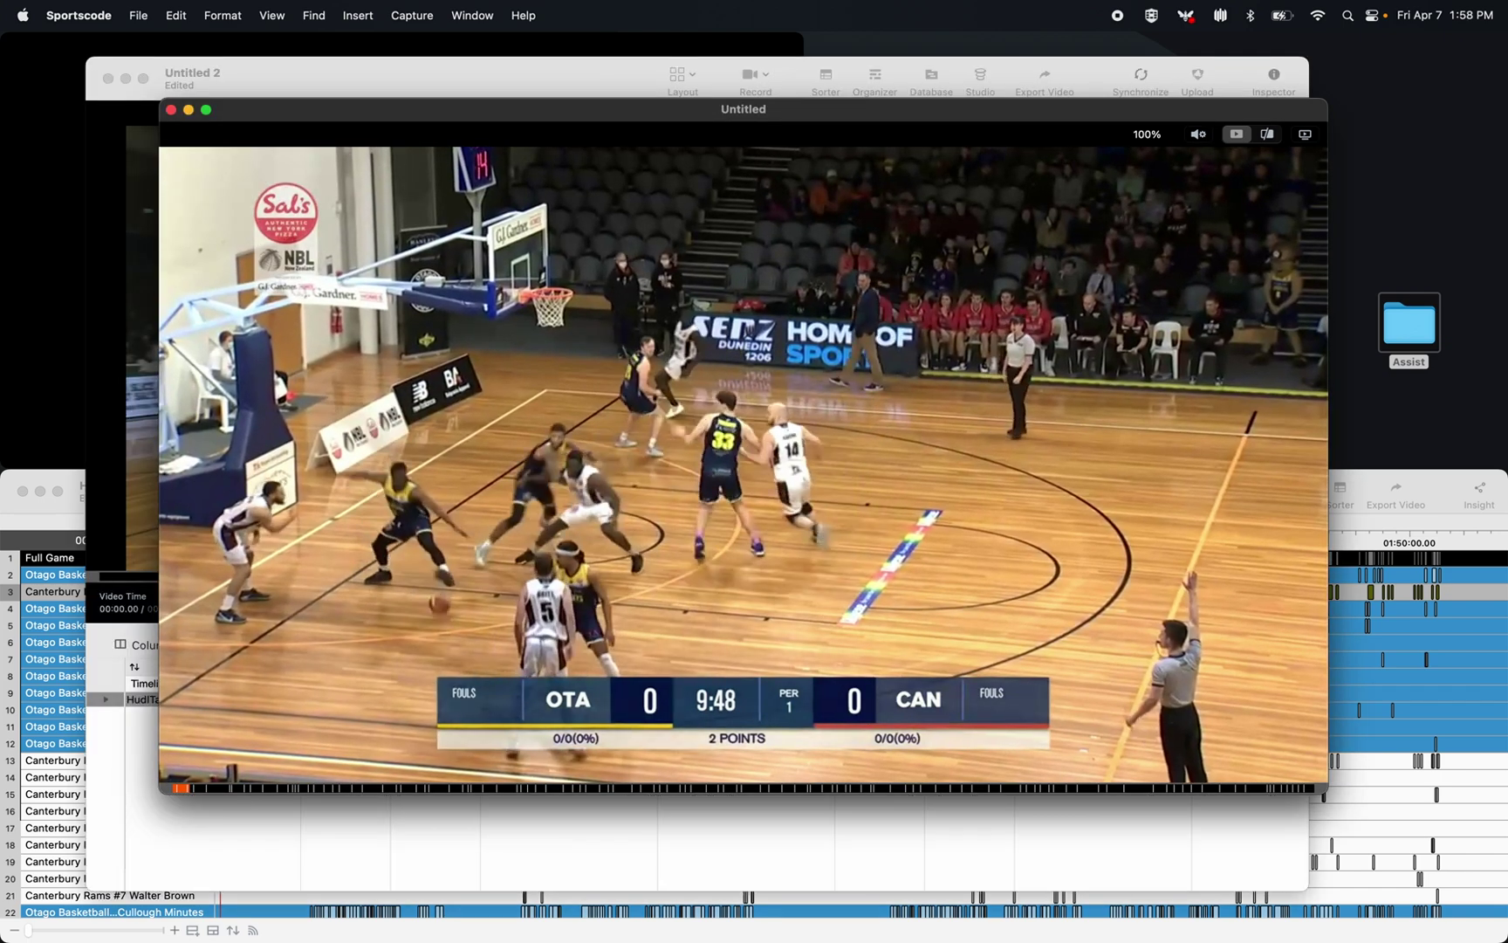
{"action": "mouse_move", "coordinate": [429, 685]}
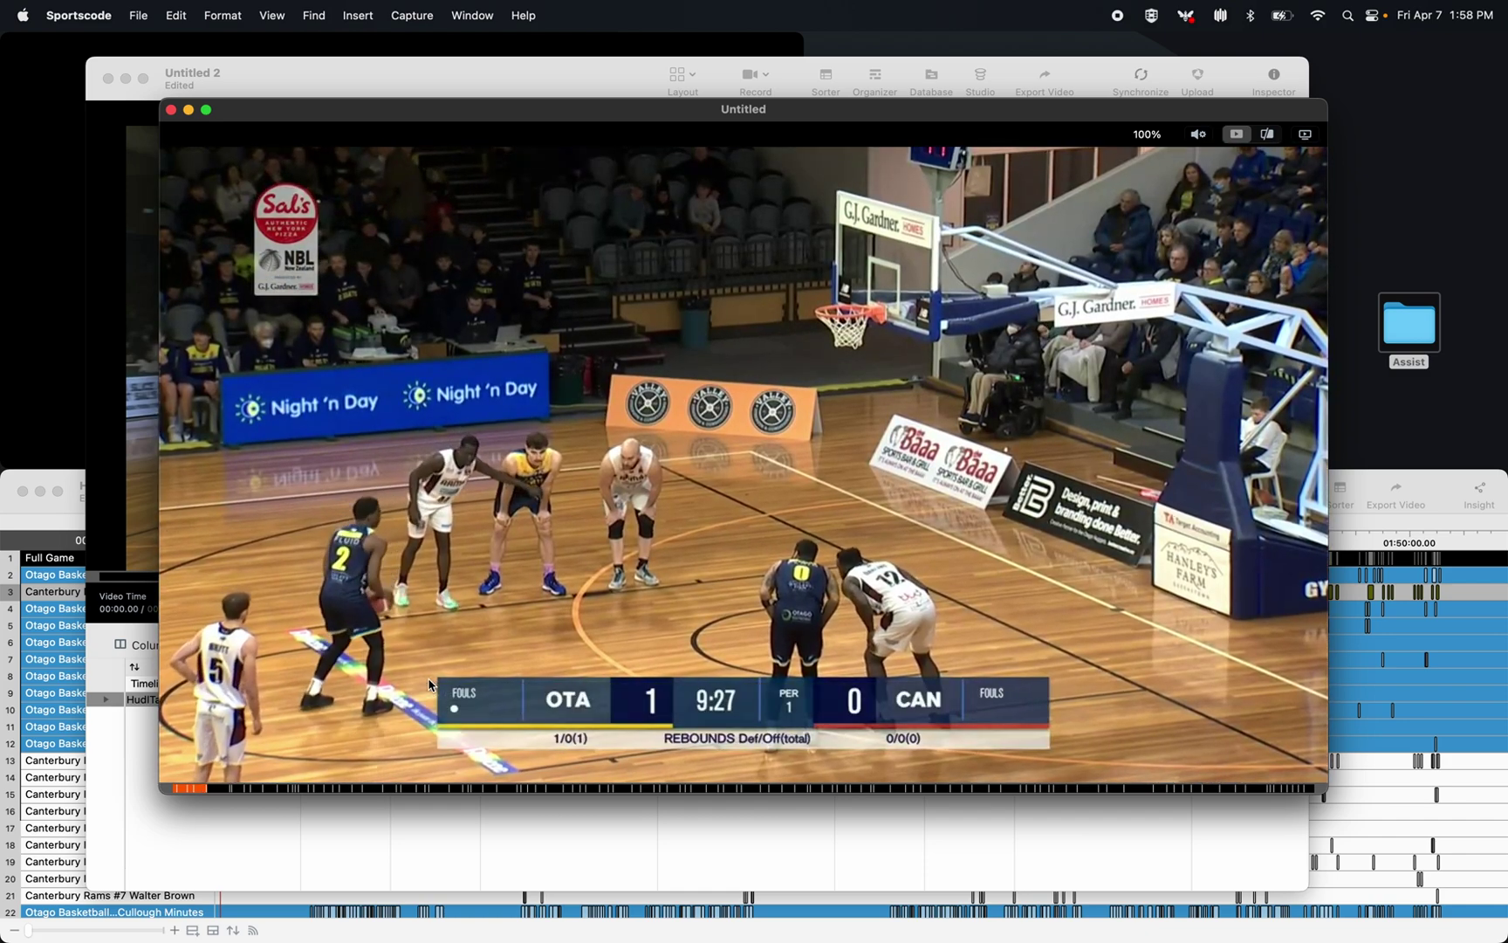
{"action": "key", "text": "c"}
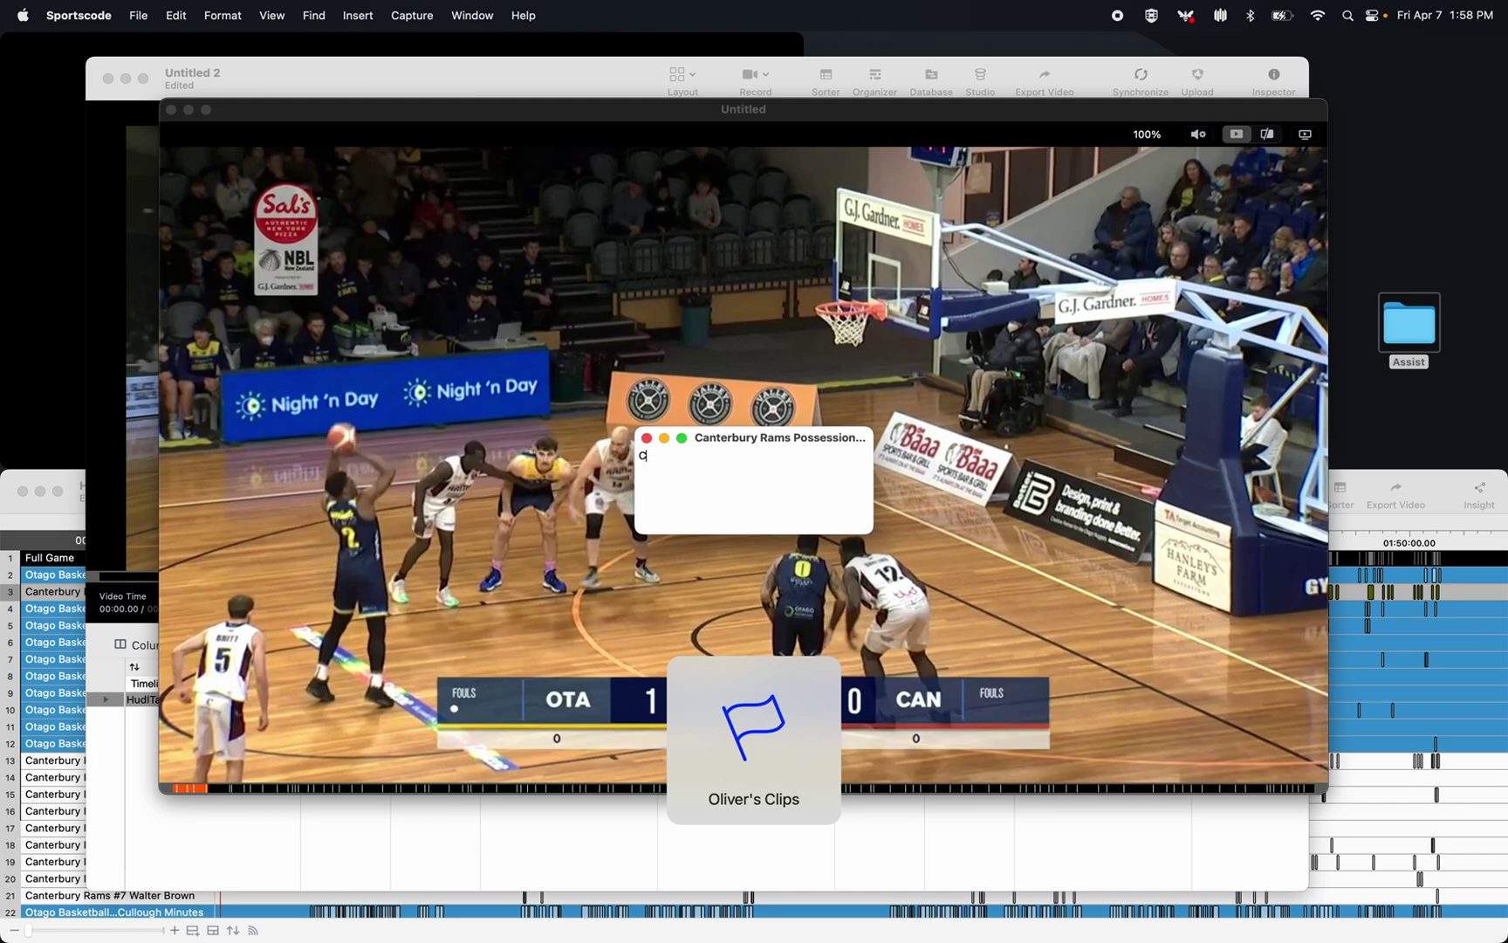
{"action": "type", "text": "Clip #2"}
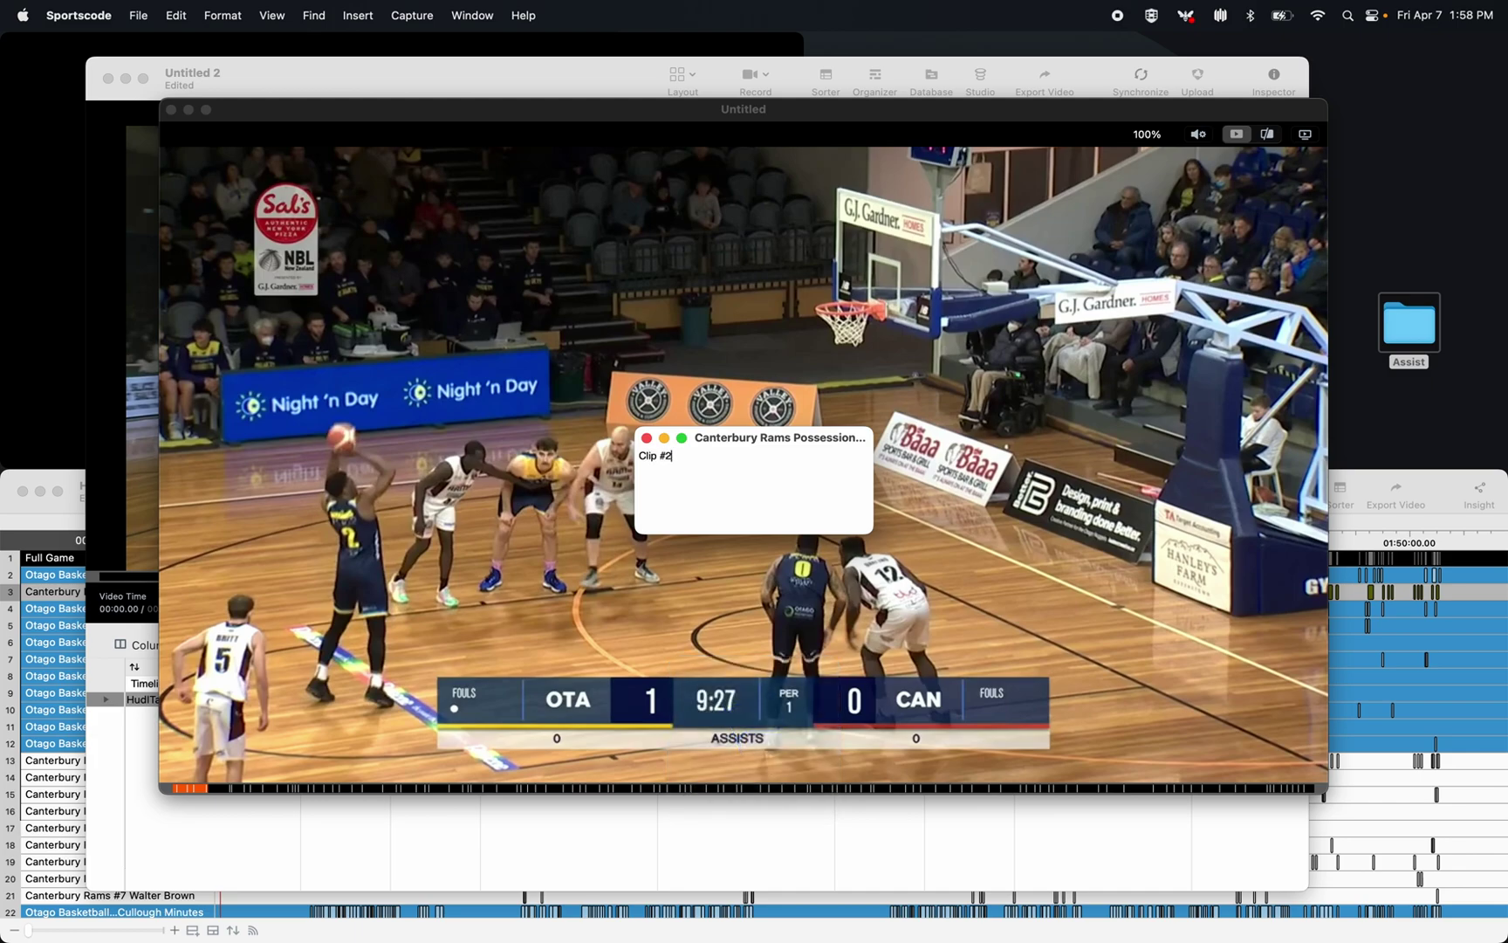
{"action": "key", "text": "Return"}
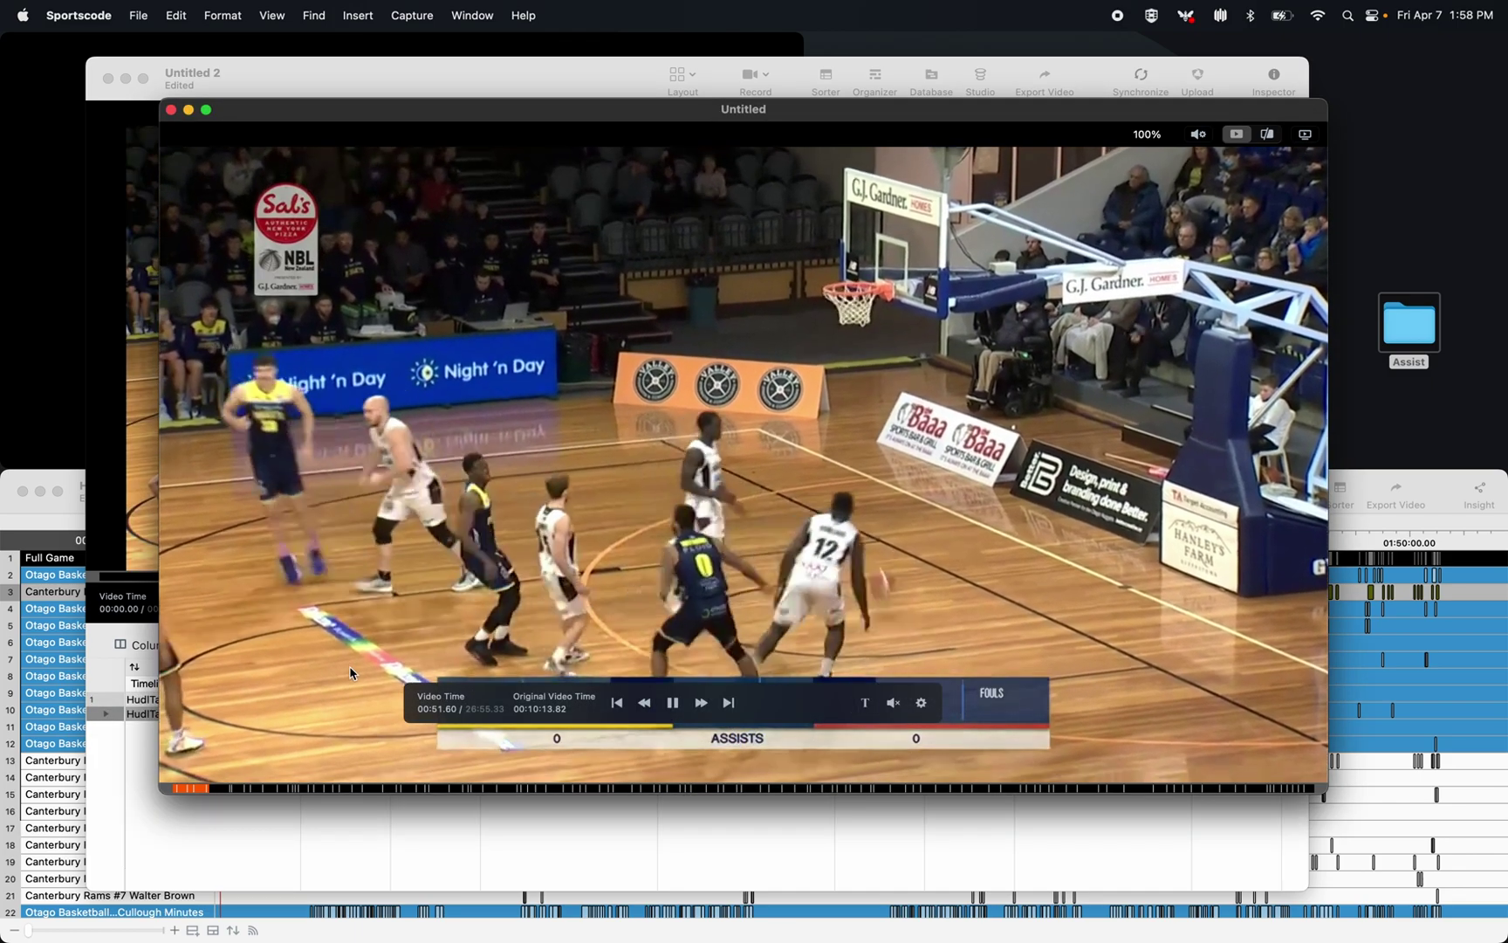
{"action": "left_click", "coordinate": [171, 110]}
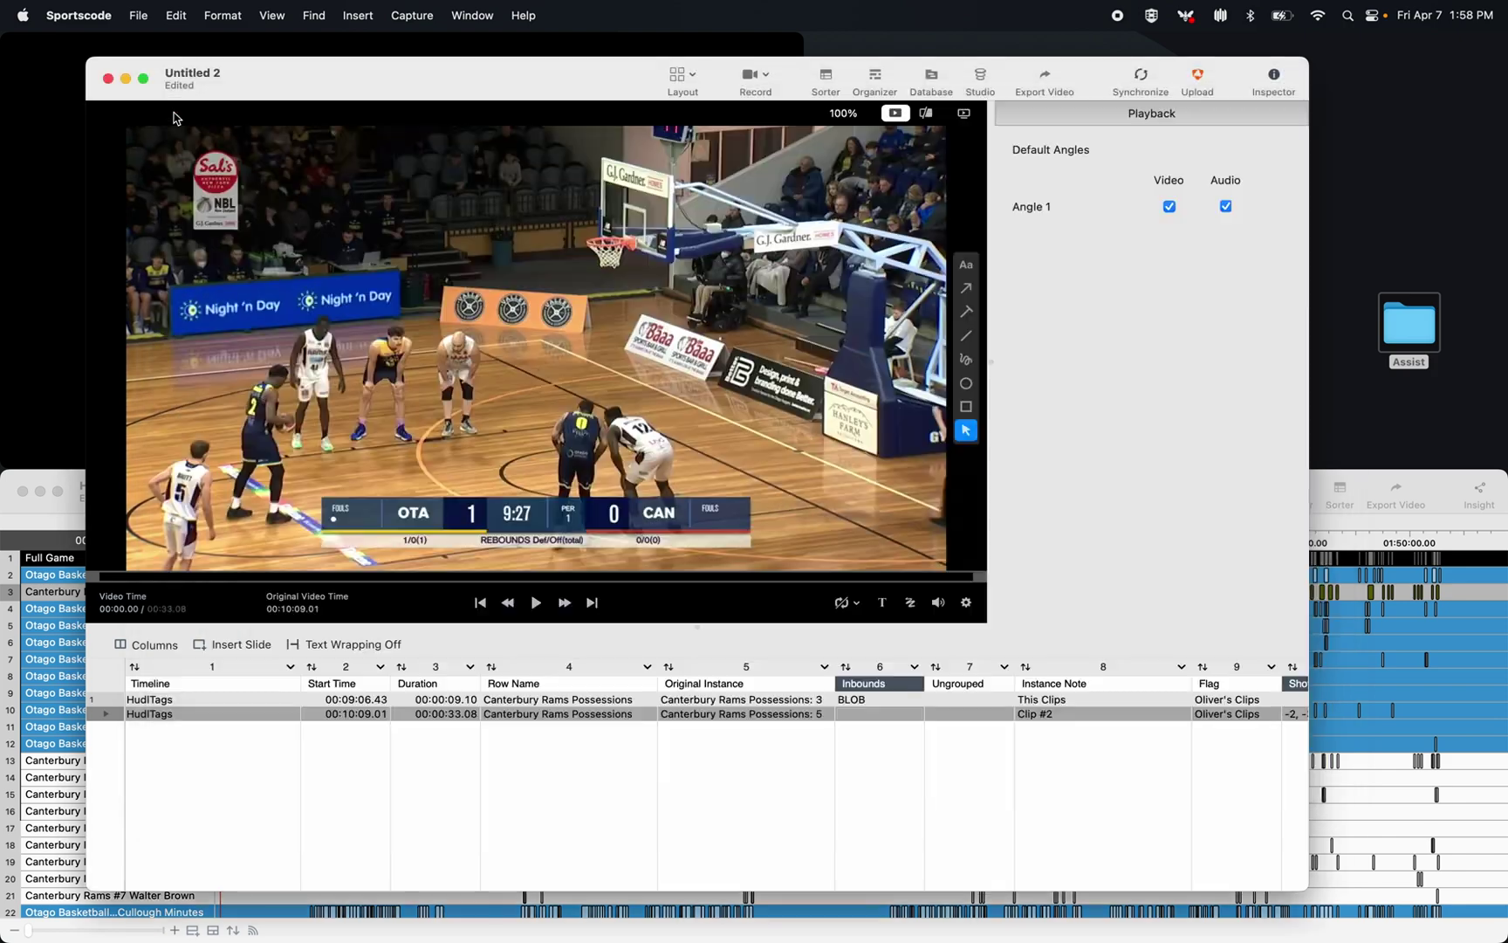
- Flag Canterbury Rams Shots #5 and #8 with the personal flag, noted 'This clip'
{"action": "left_click", "coordinate": [67, 536]}
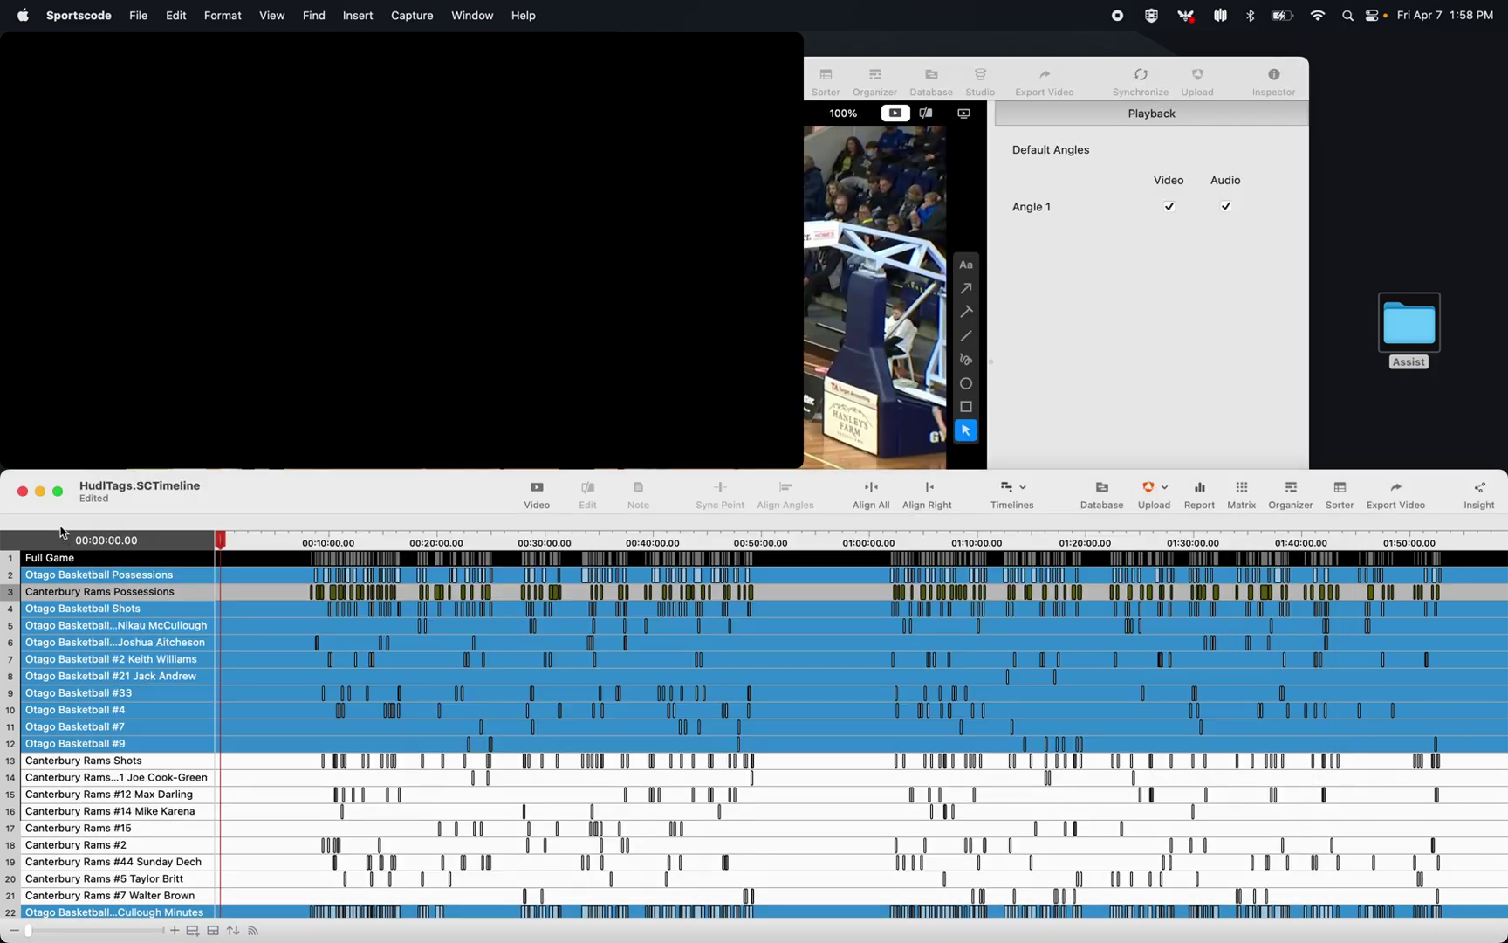
{"action": "left_click", "coordinate": [101, 761]}
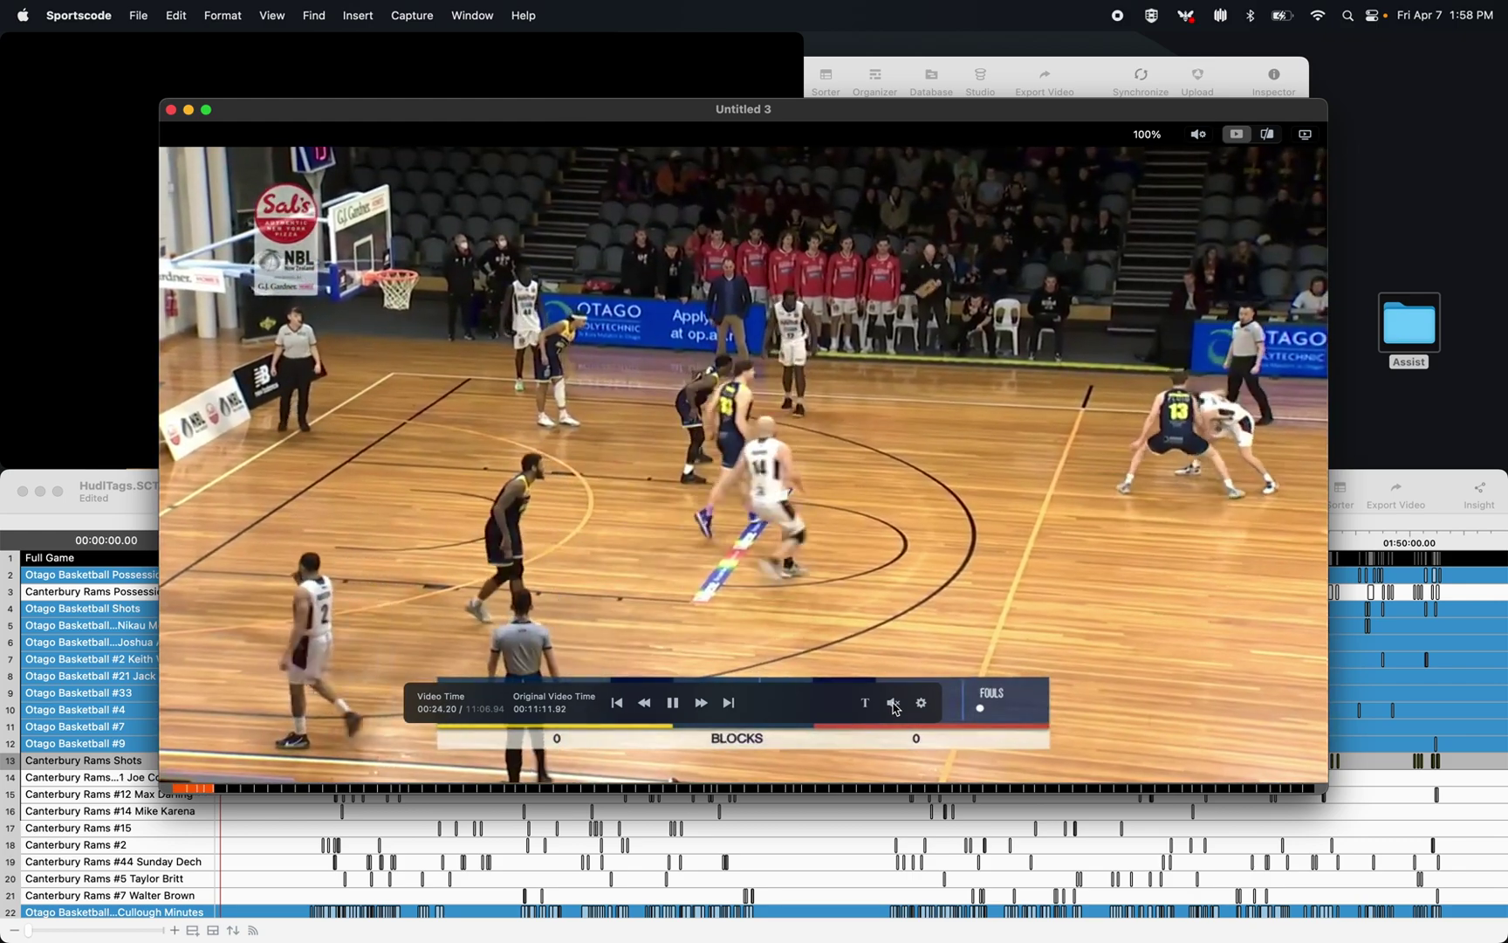
{"action": "key", "text": "f"}
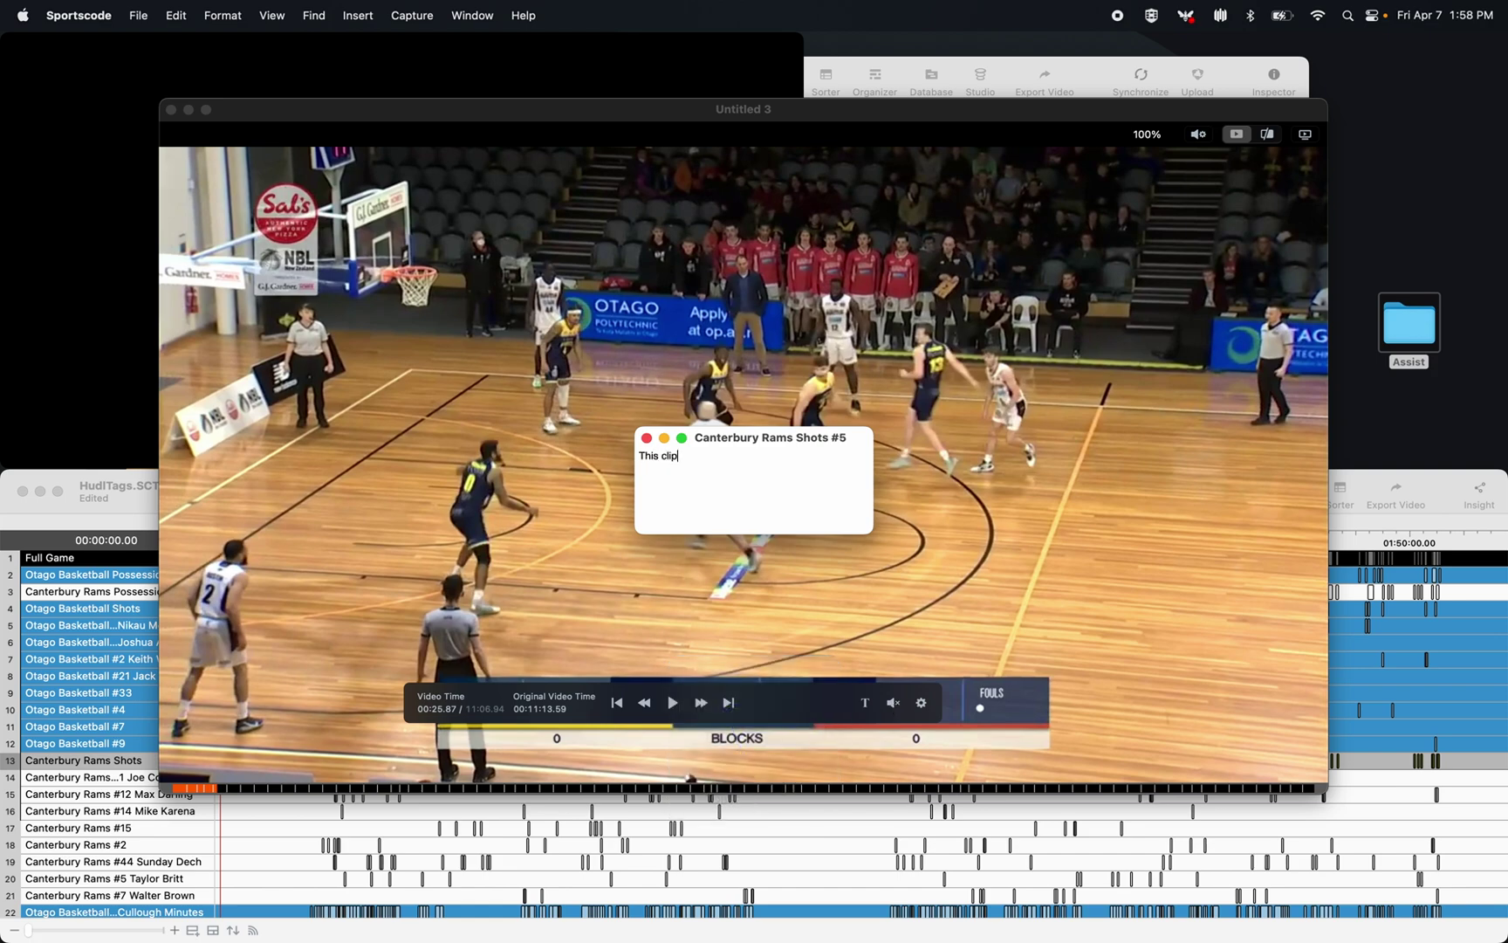
{"action": "key", "text": "Return"}
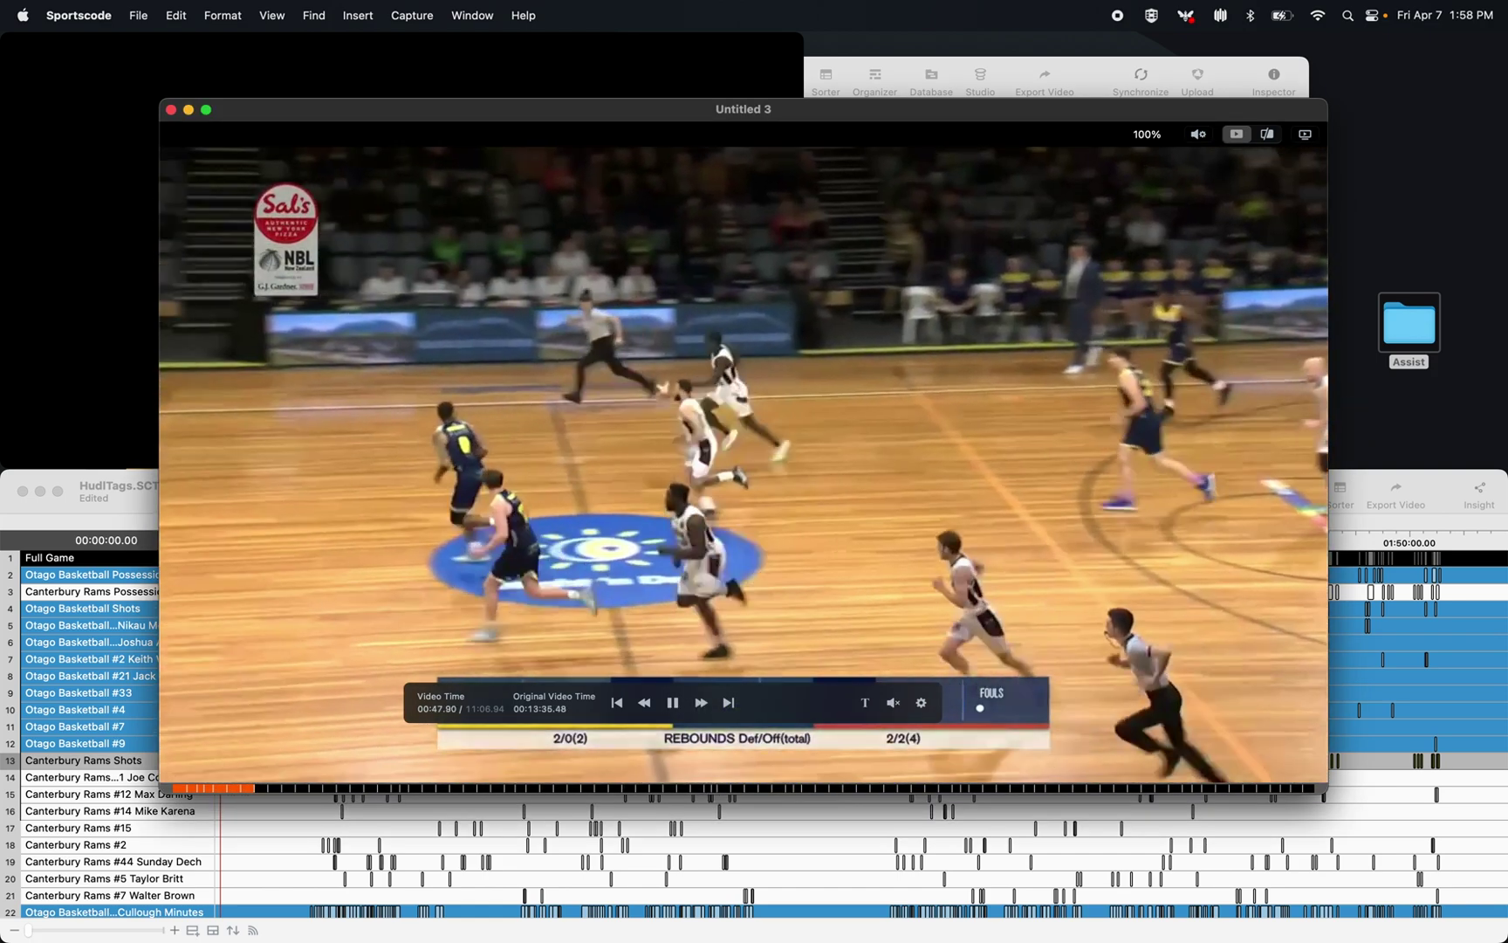
{"action": "key", "text": "f"}
{"action": "type", "text": "This c"}
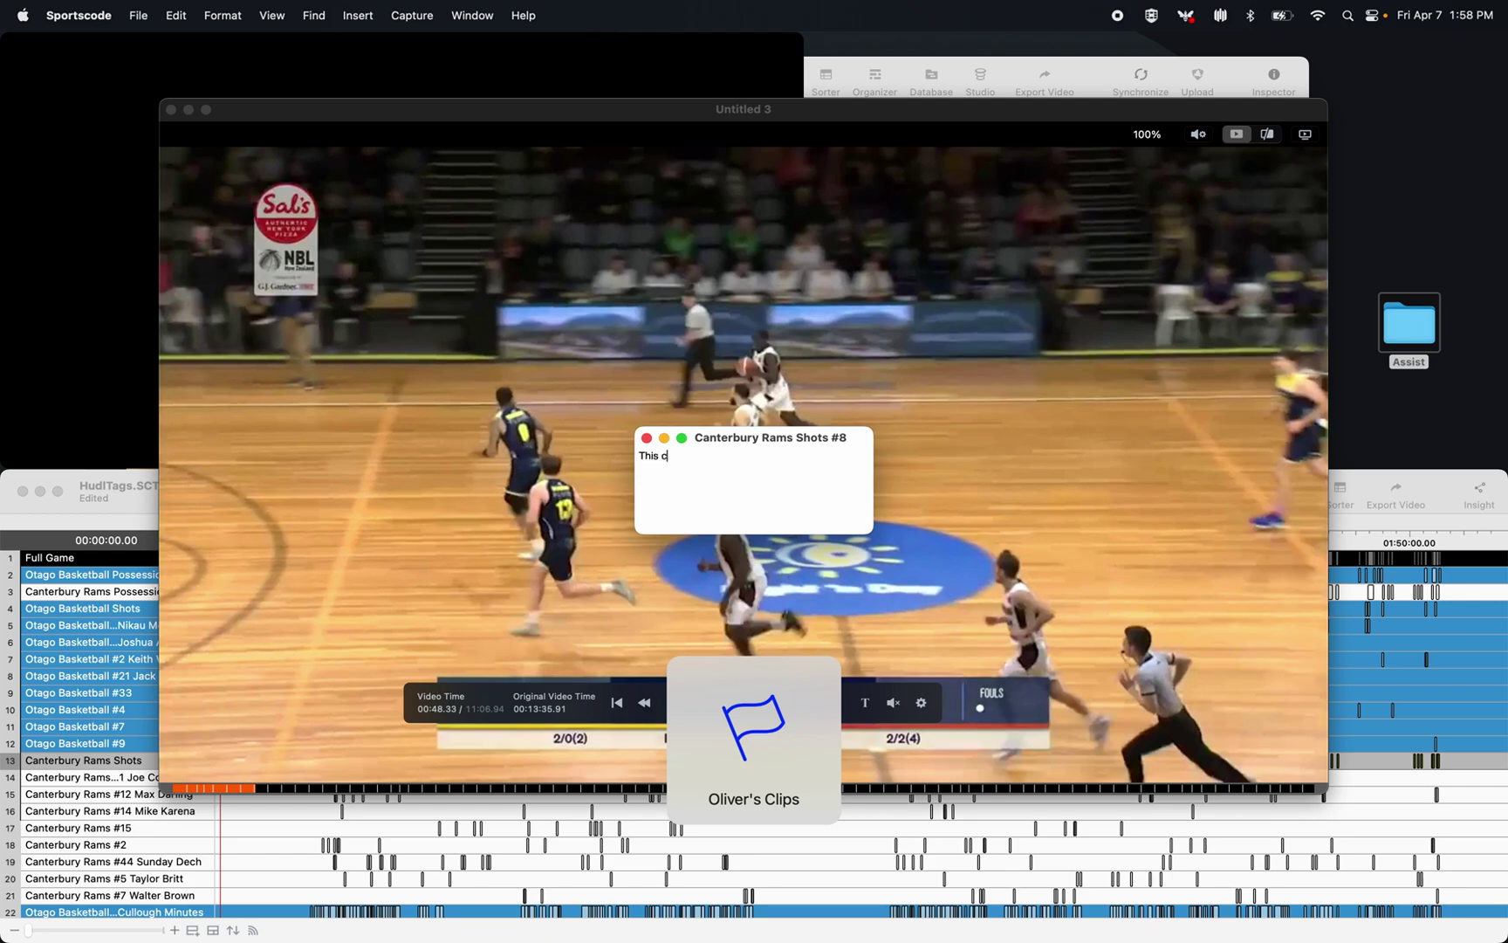
{"action": "type", "text": "lip"}
{"action": "key", "text": "Return"}
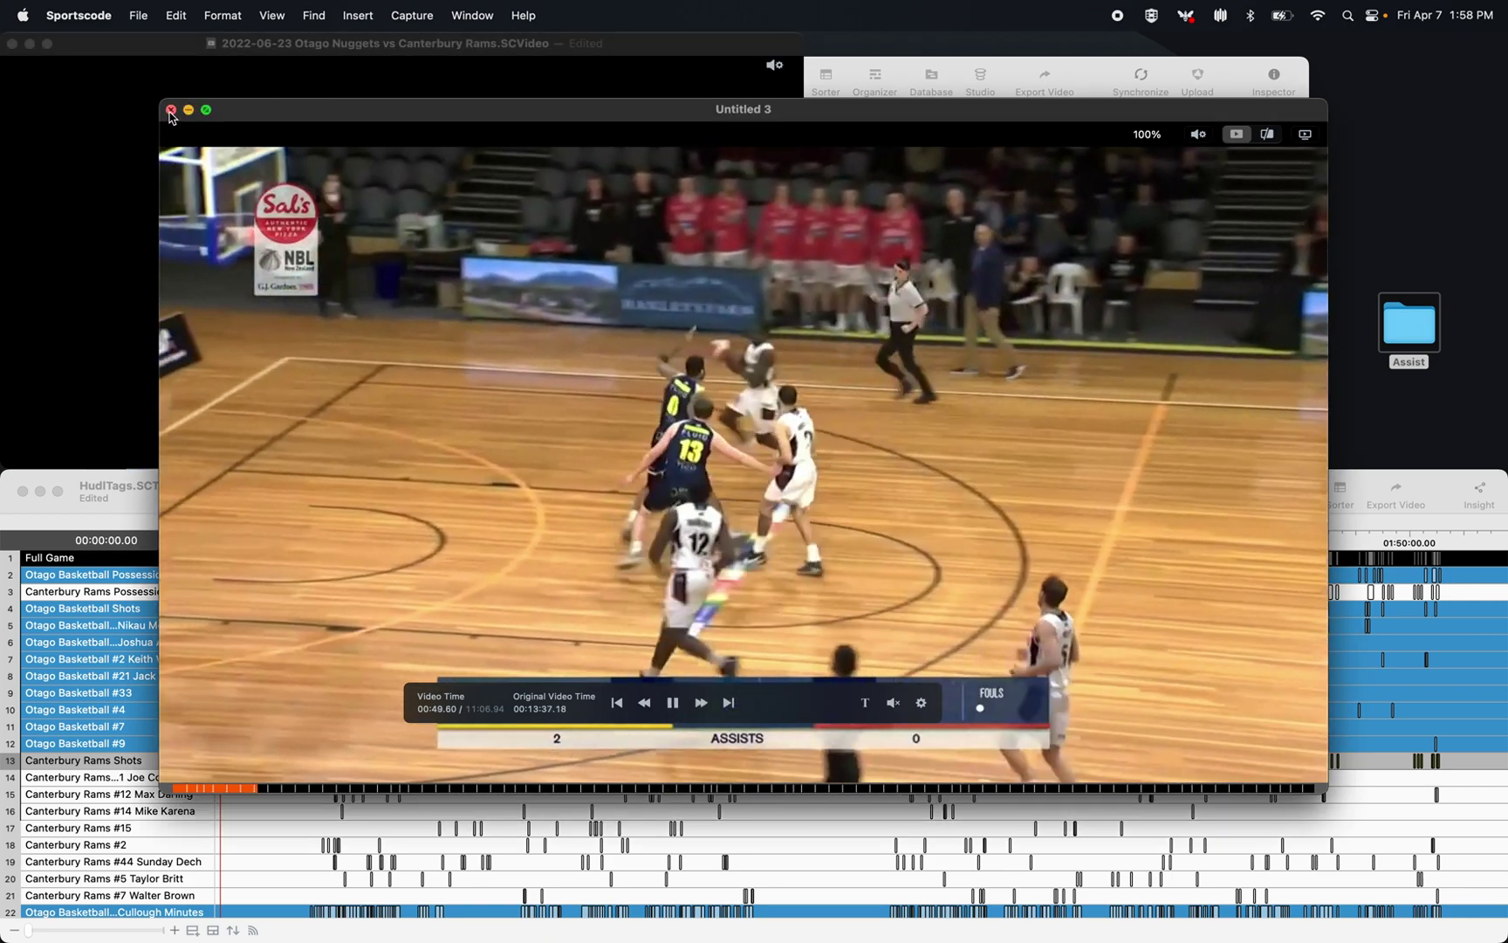
{"action": "key", "text": "Escape"}
- Bring up the Untitled 2 sorter and widen its Flag column
{"action": "left_click", "coordinate": [1092, 72]}
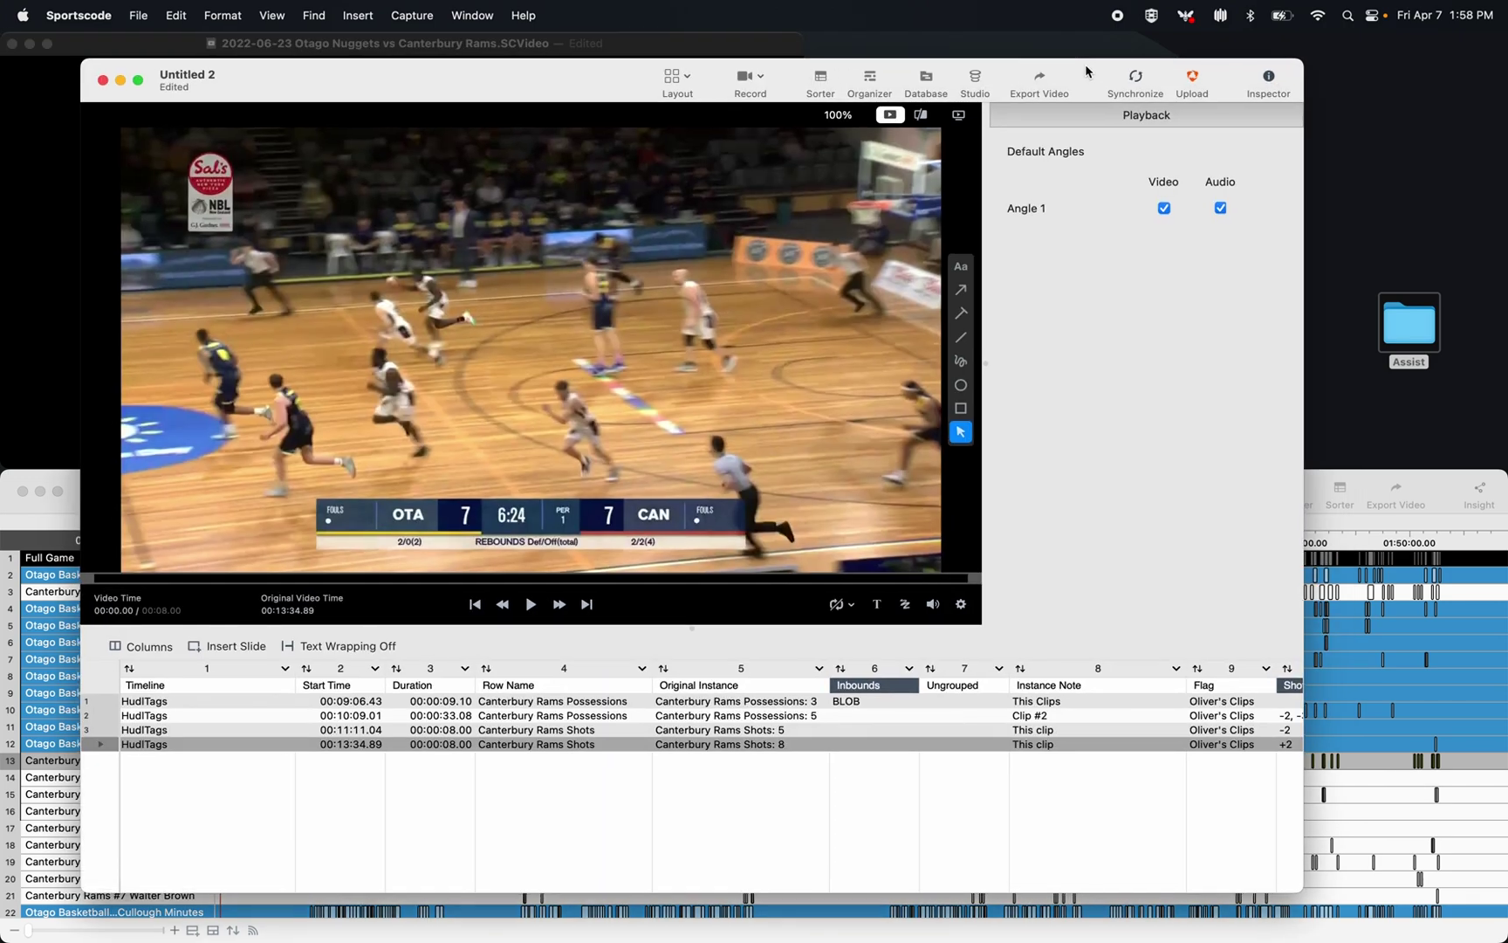
{"action": "scroll", "coordinate": [1063, 713], "scroll_direction": "right", "scroll_amount": 10}
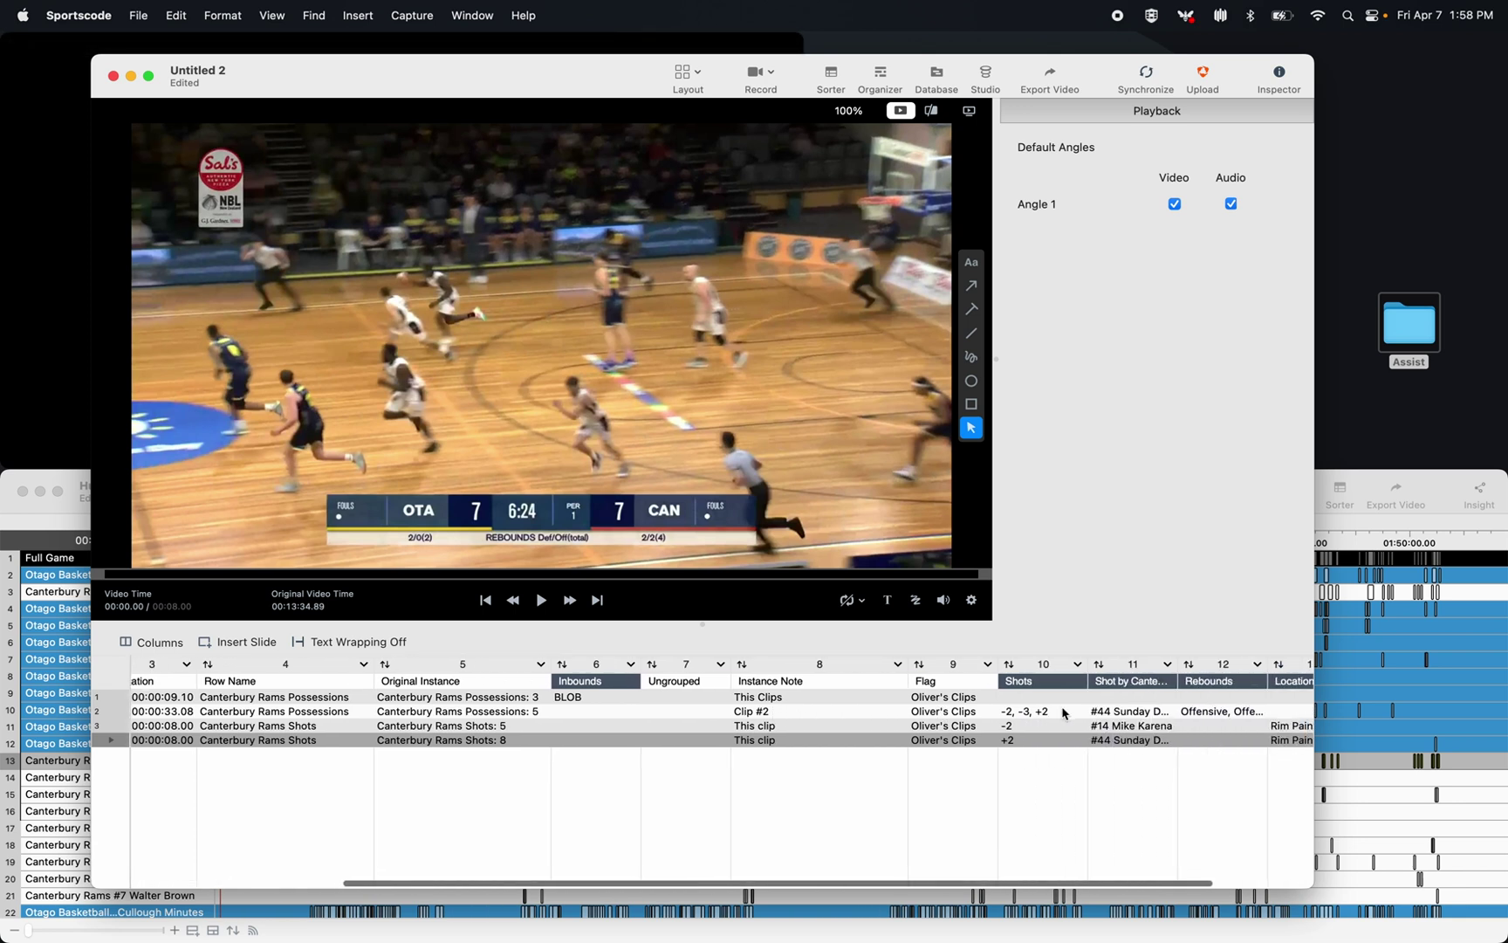
{"action": "left_click_drag", "start_coordinate": [993, 665], "coordinate": [1091, 664]}
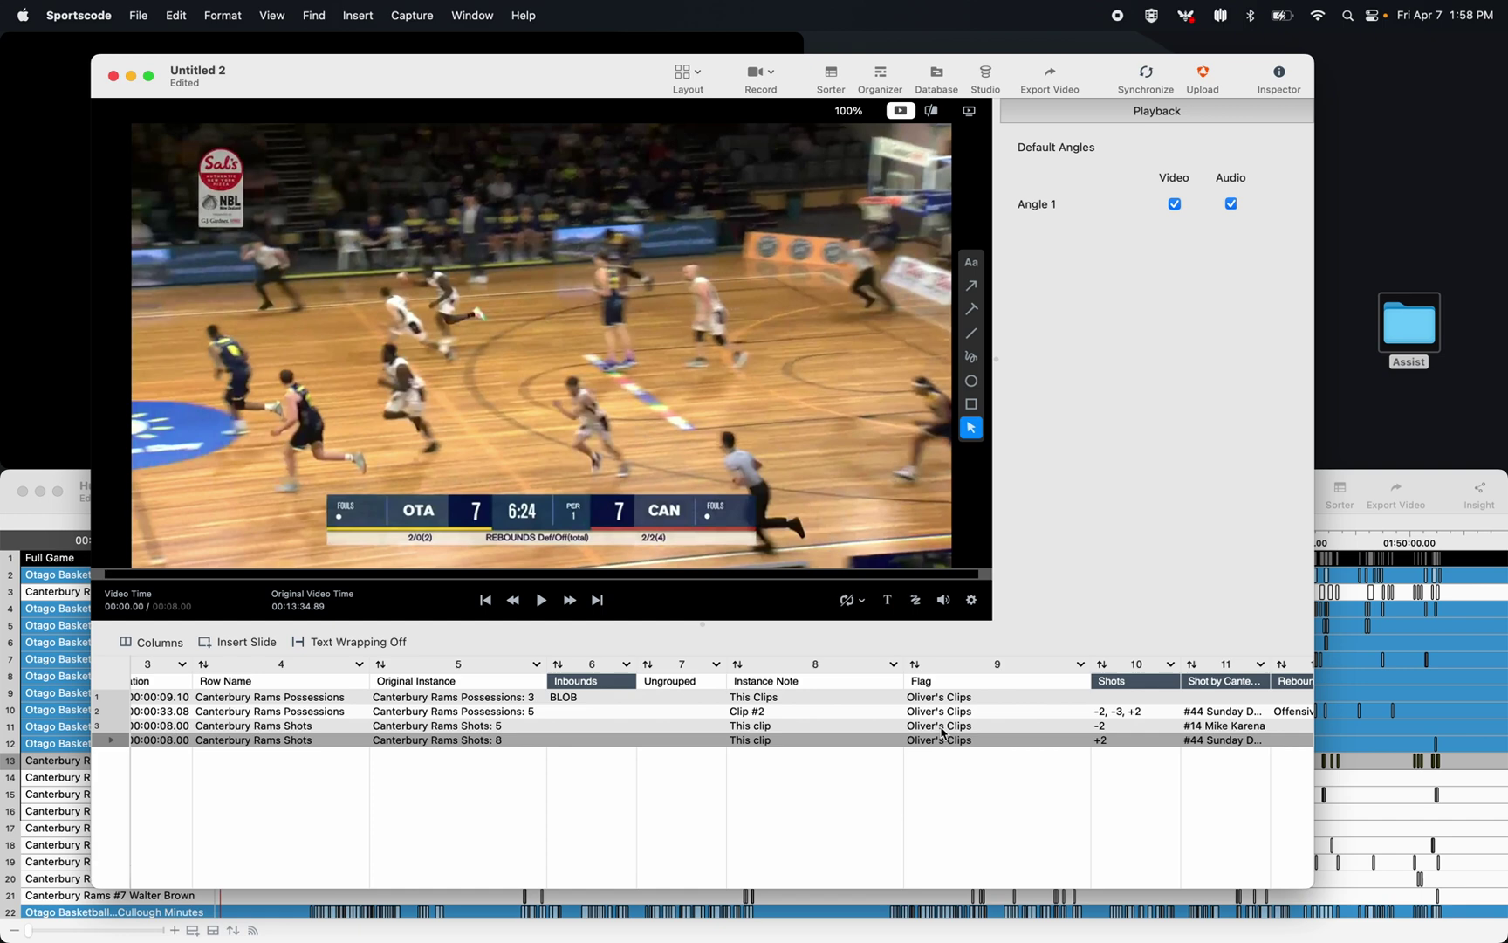
- Add the Playlist flag to the first and third sorter clips, playing them muted
{"action": "left_click", "coordinate": [118, 696]}
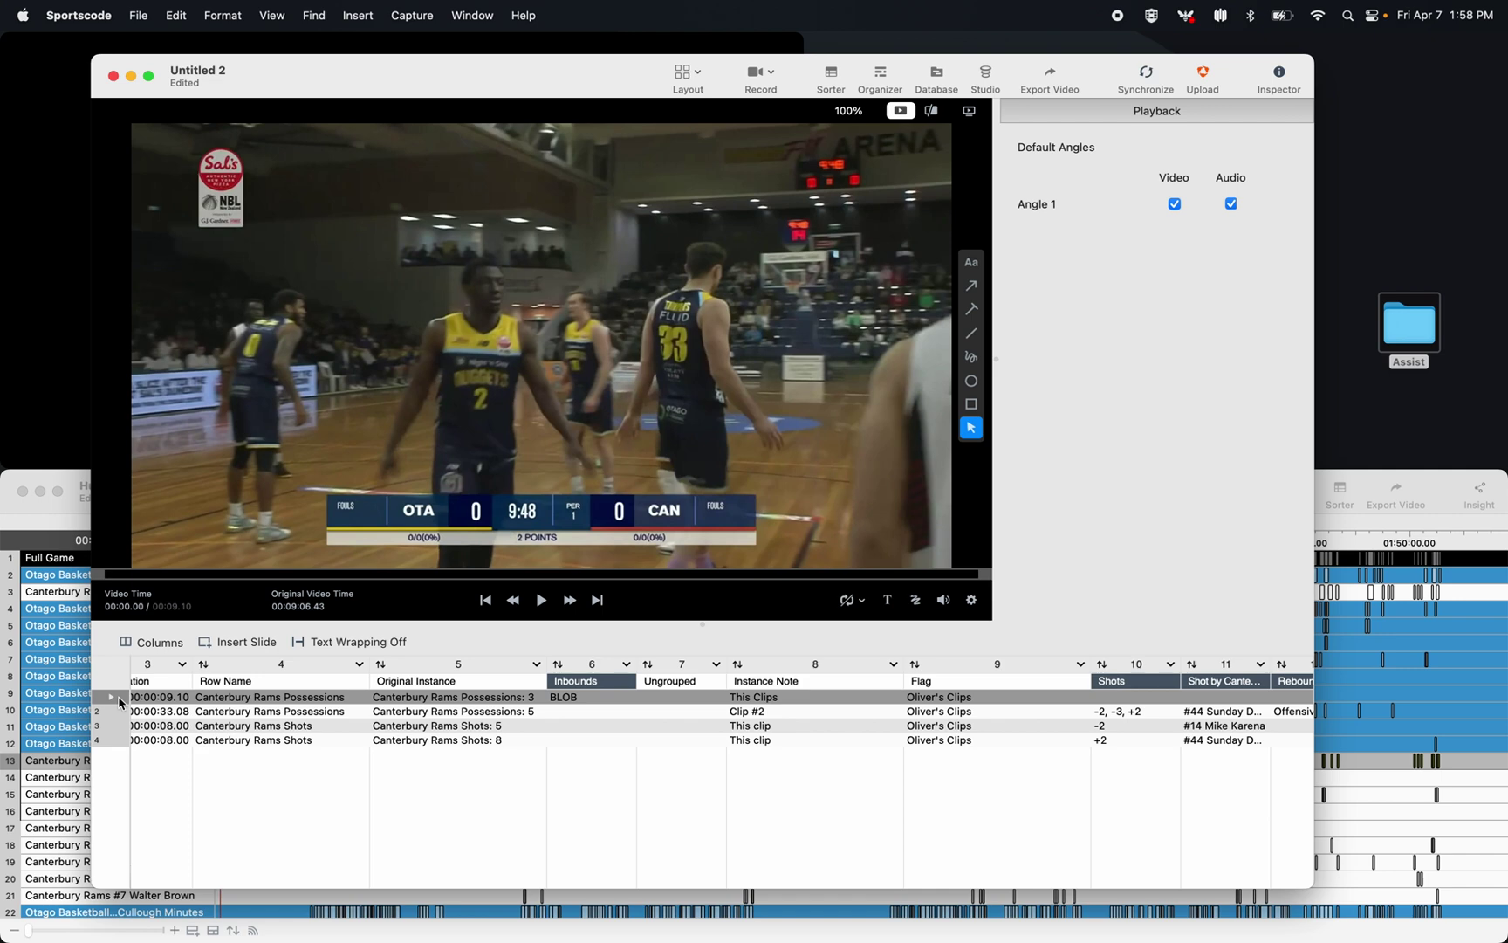
{"action": "left_click", "coordinate": [938, 604]}
{"action": "key", "text": "space"}
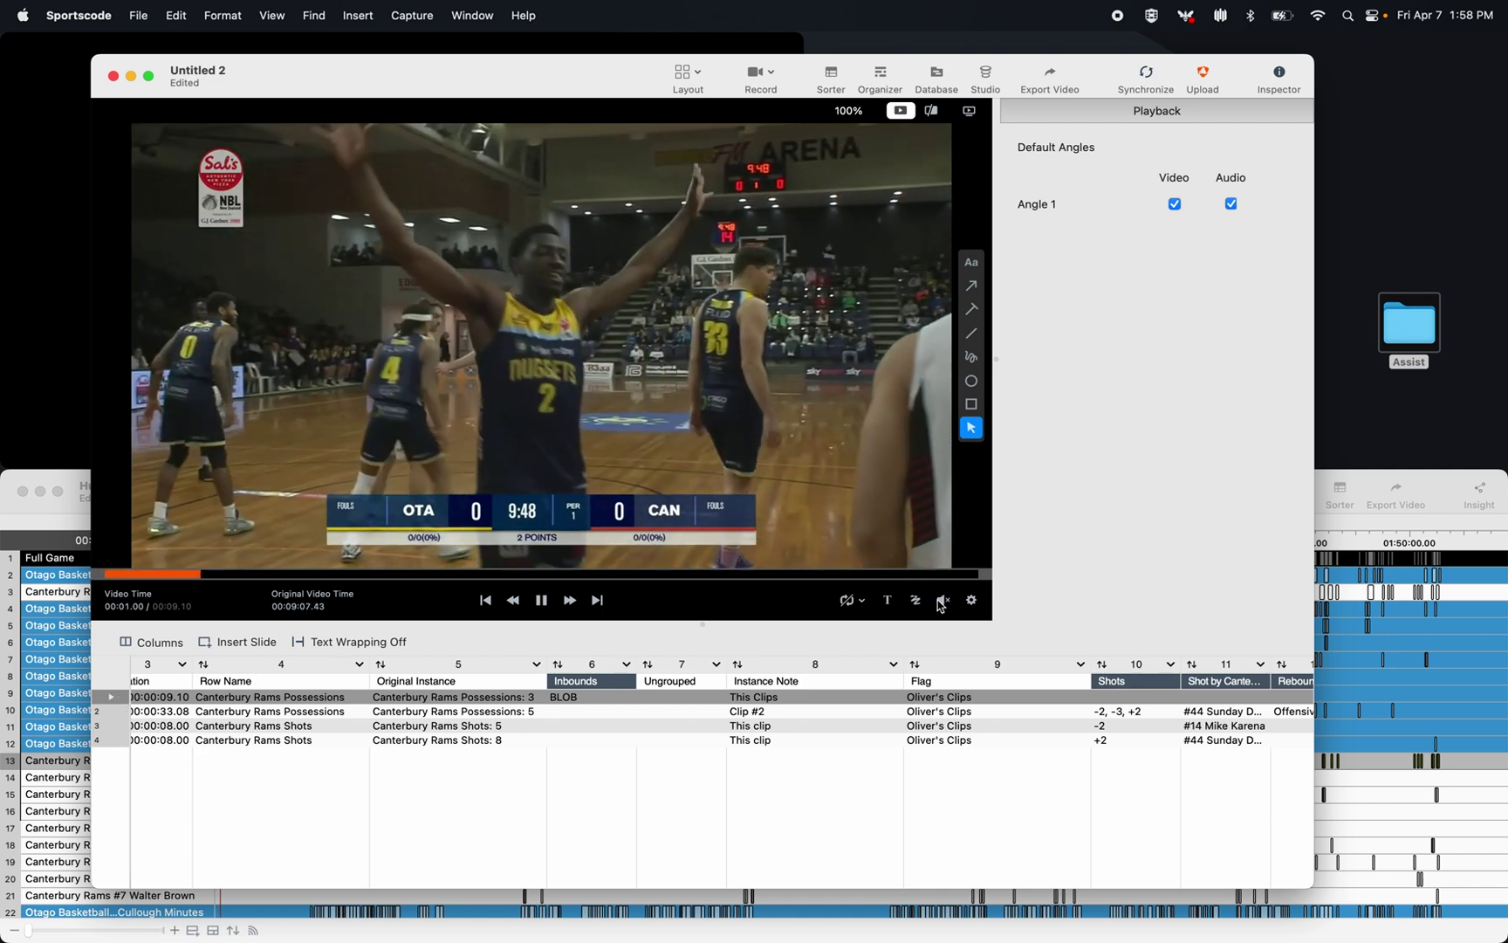
{"action": "key", "text": "super+2"}
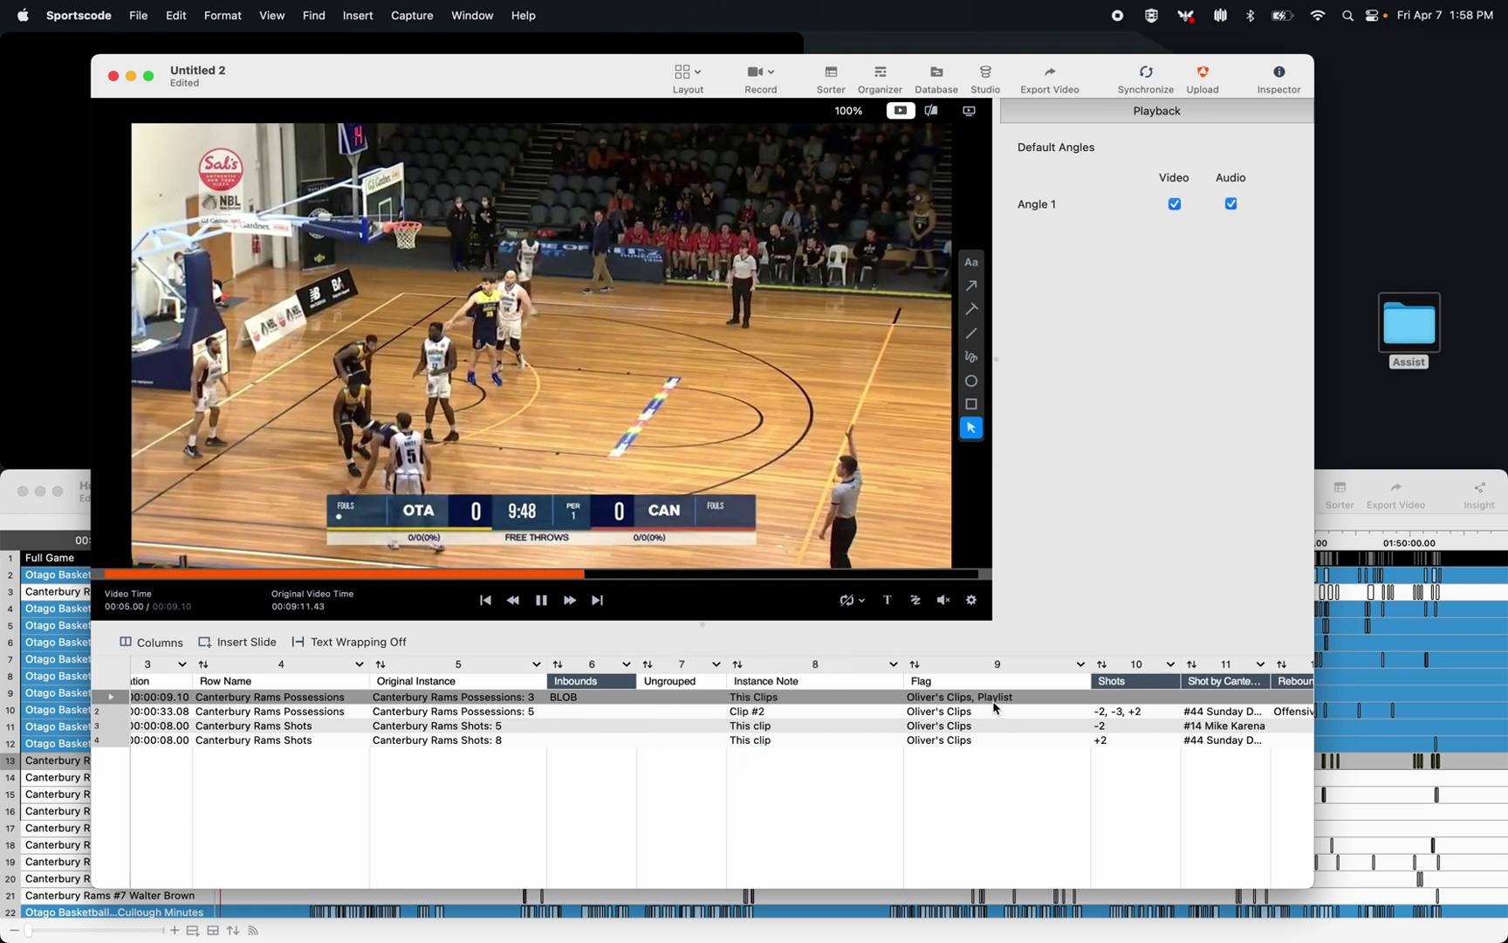
{"action": "key", "text": "Down"}
{"action": "key", "text": "Down"}
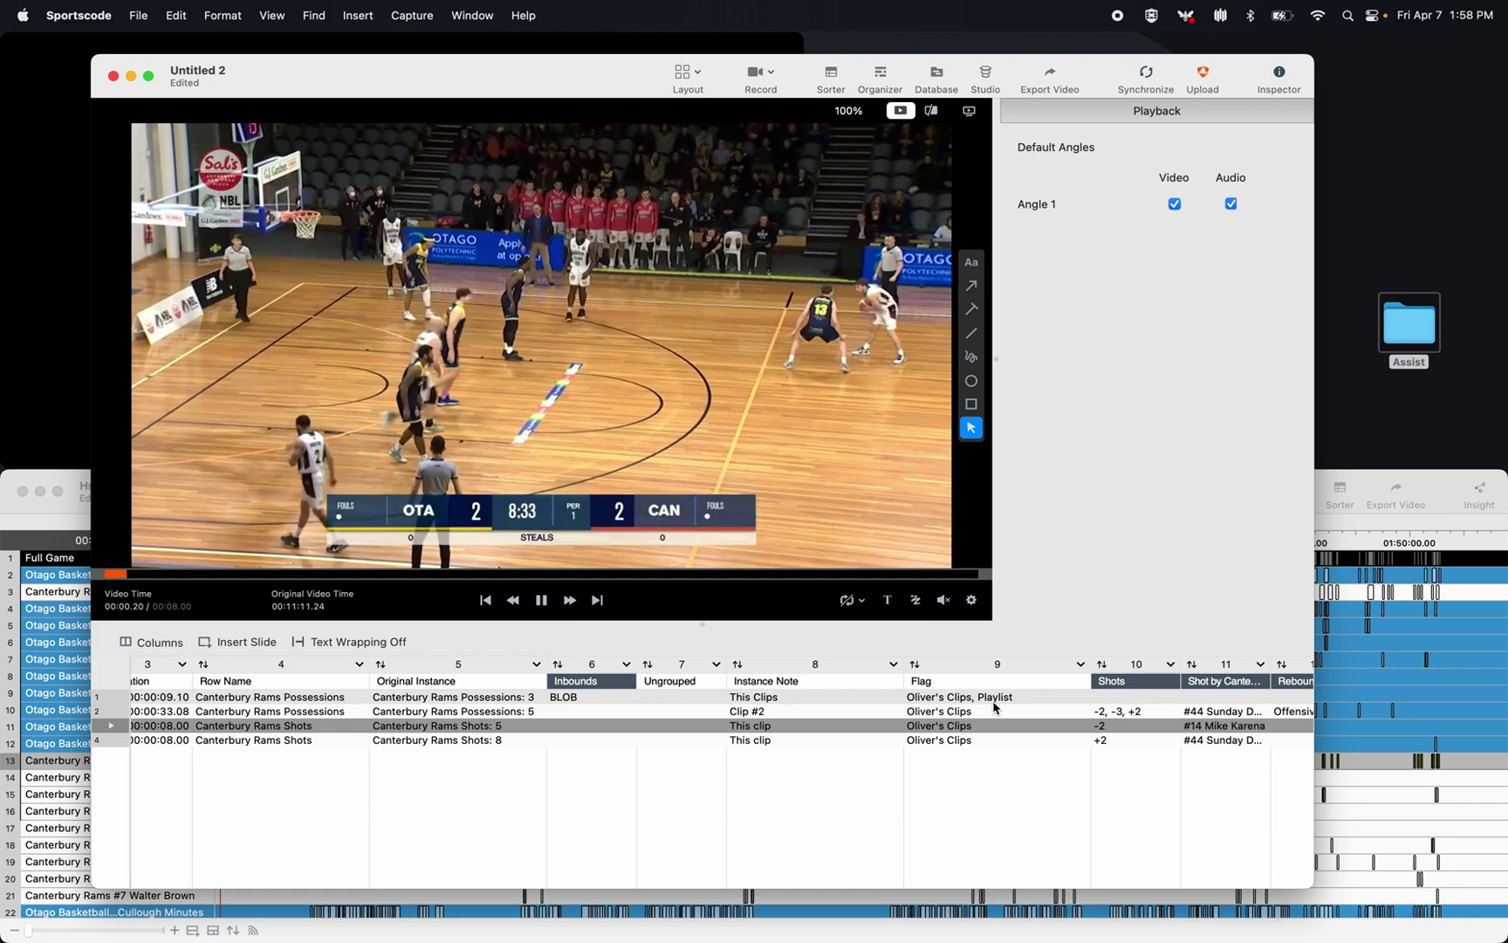
{"action": "key", "text": "super+2"}
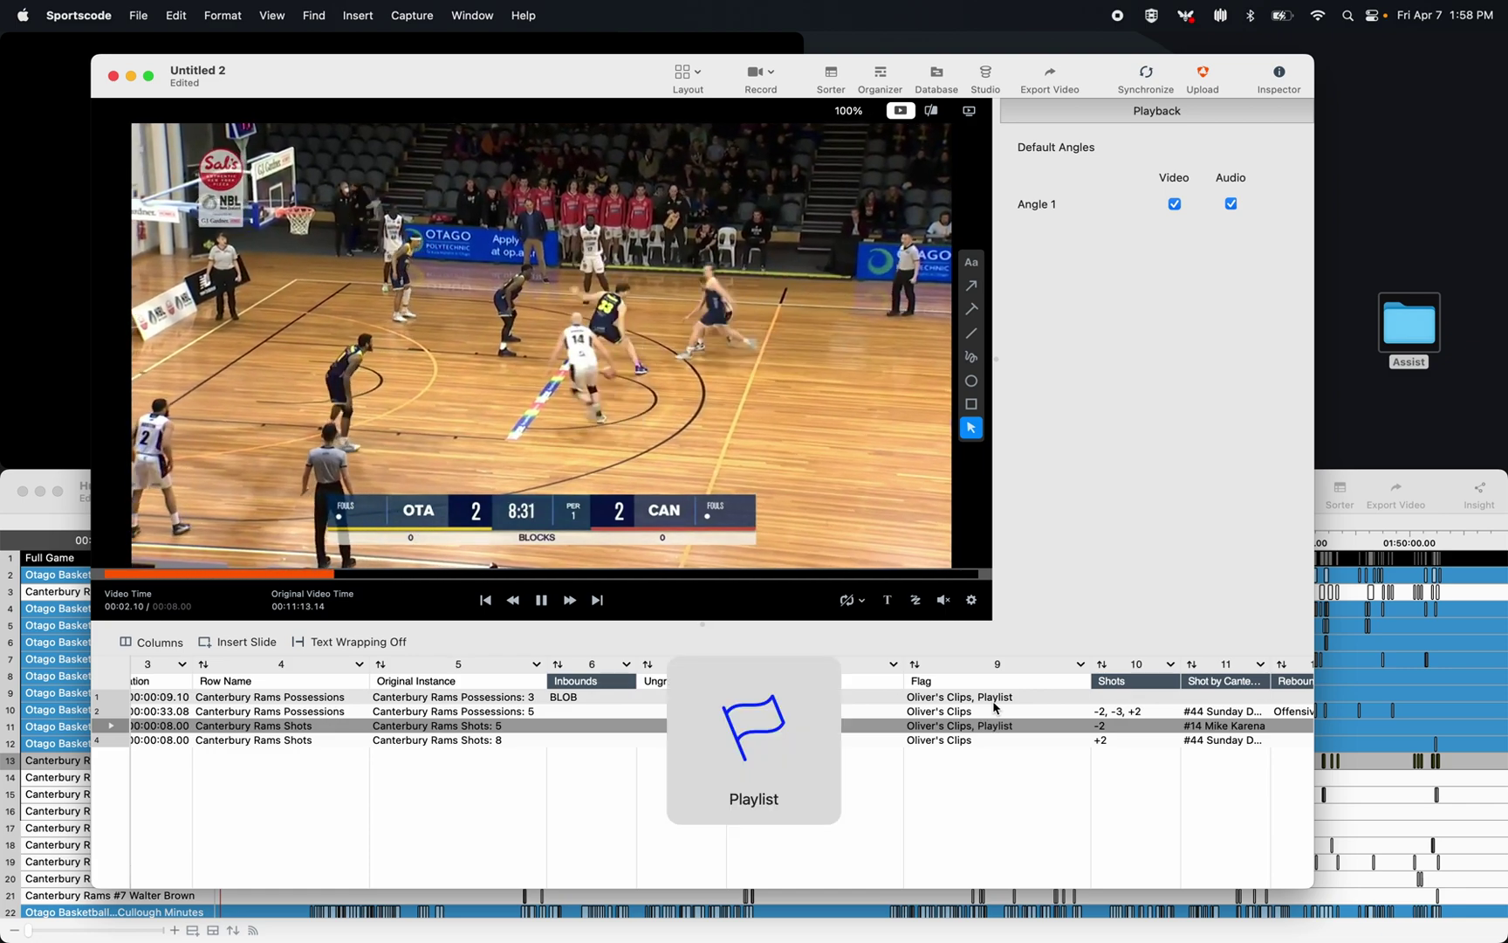
{"action": "left_click", "coordinate": [541, 600]}
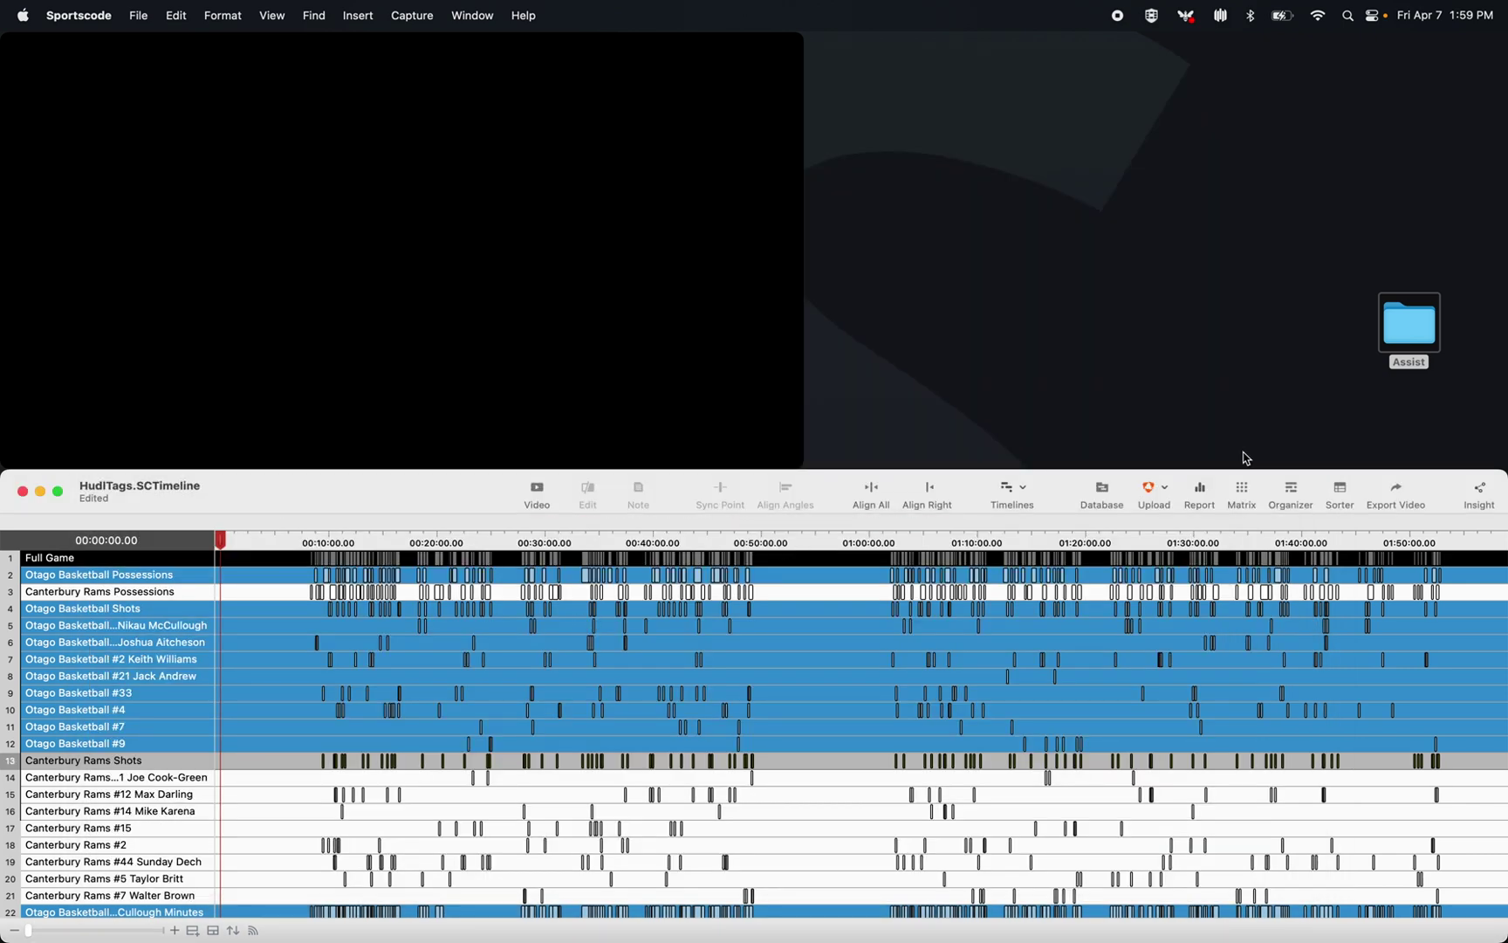
- Open a tag matrix, swap its axes, and scroll to the personal clips flag row
{"action": "left_click", "coordinate": [1242, 491]}
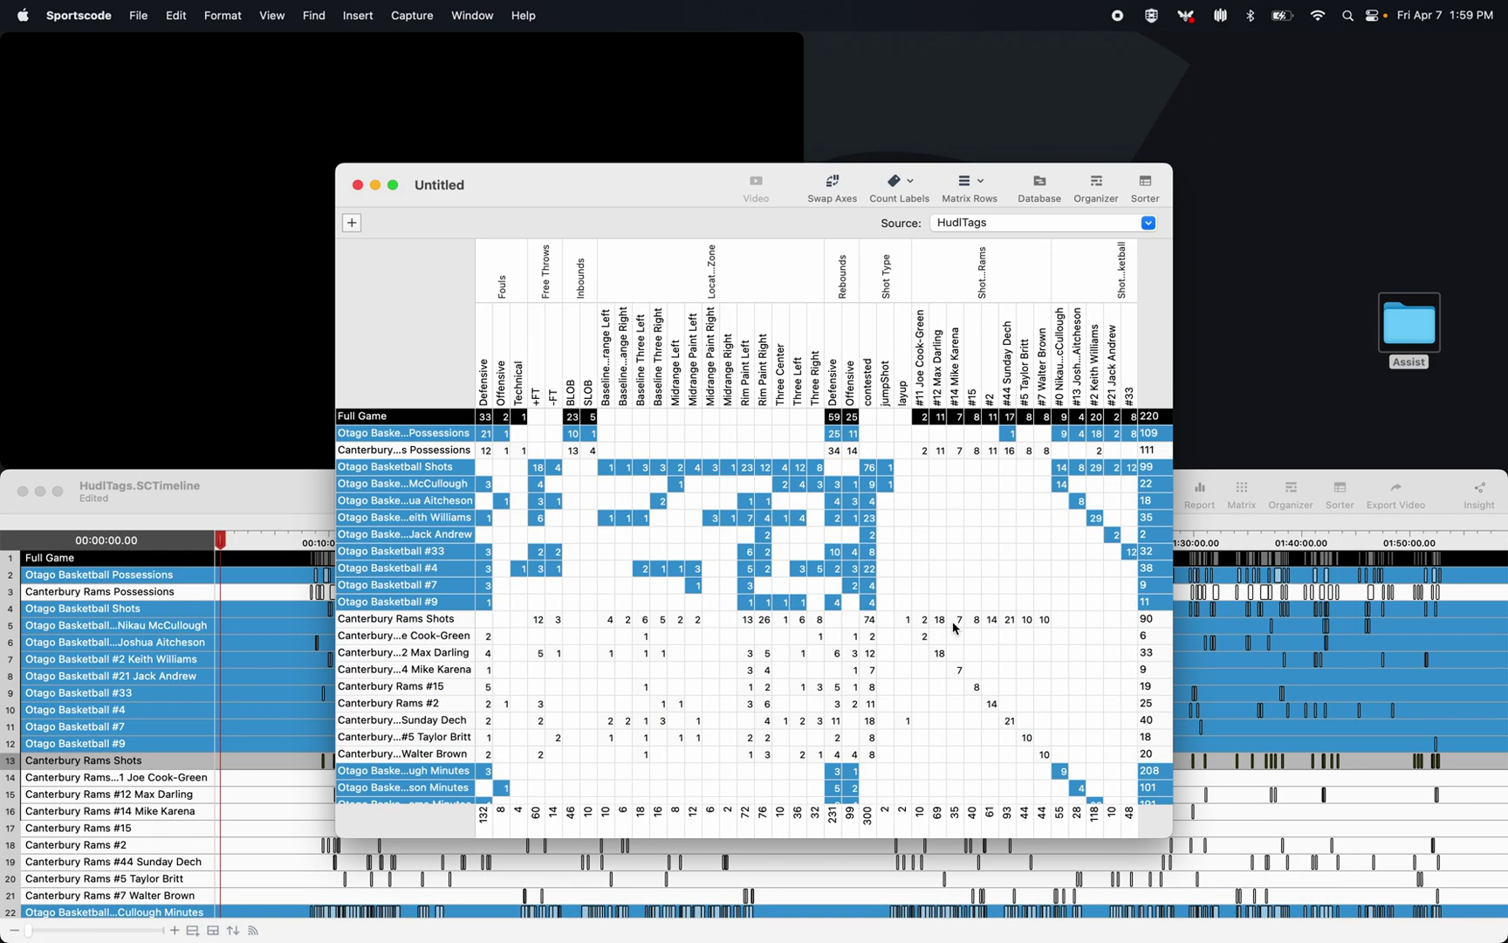
{"action": "left_click", "coordinate": [834, 187]}
{"action": "scroll", "coordinate": [568, 601], "scroll_direction": "down", "scroll_amount": 10}
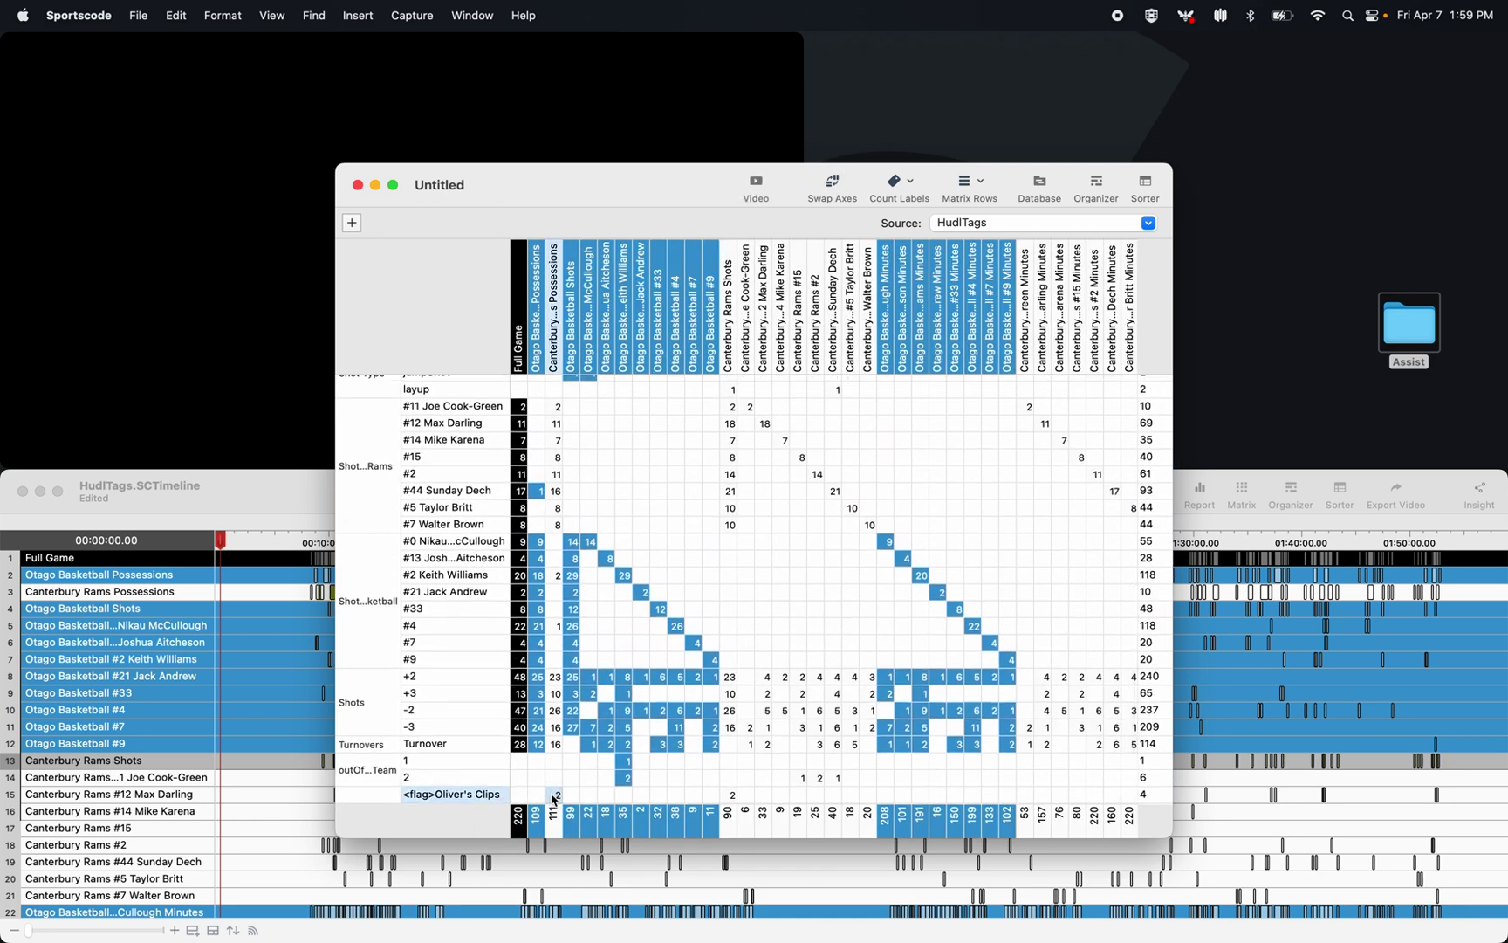
- Close the matrix and filter the Find window by the personal clips flag
{"action": "left_click", "coordinate": [357, 185]}
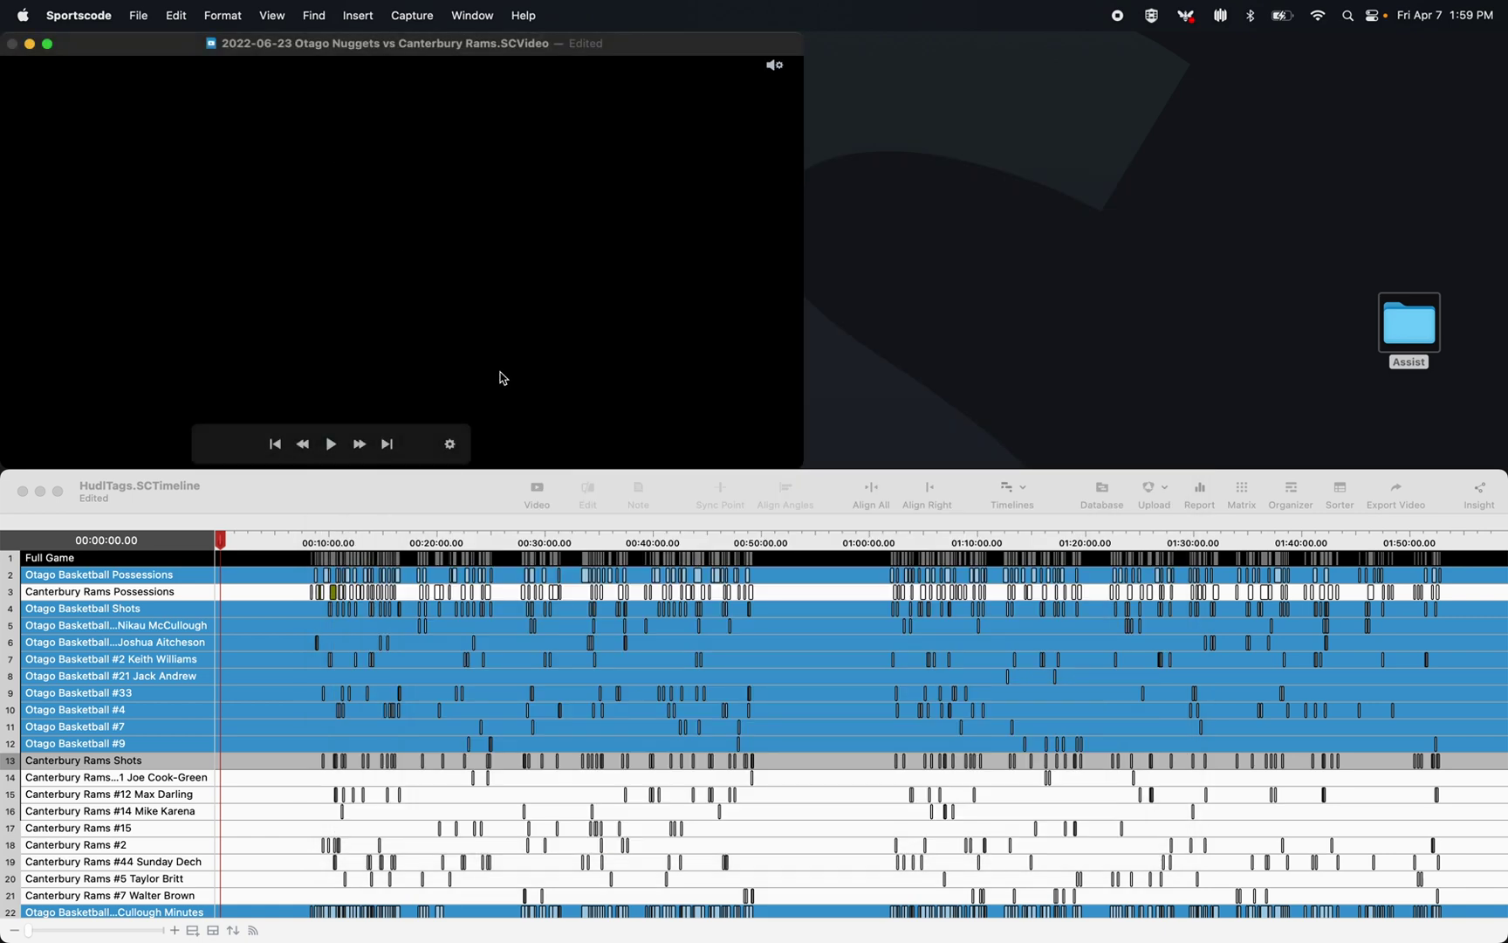
{"action": "left_click", "coordinate": [666, 486]}
{"action": "key", "text": "super+f"}
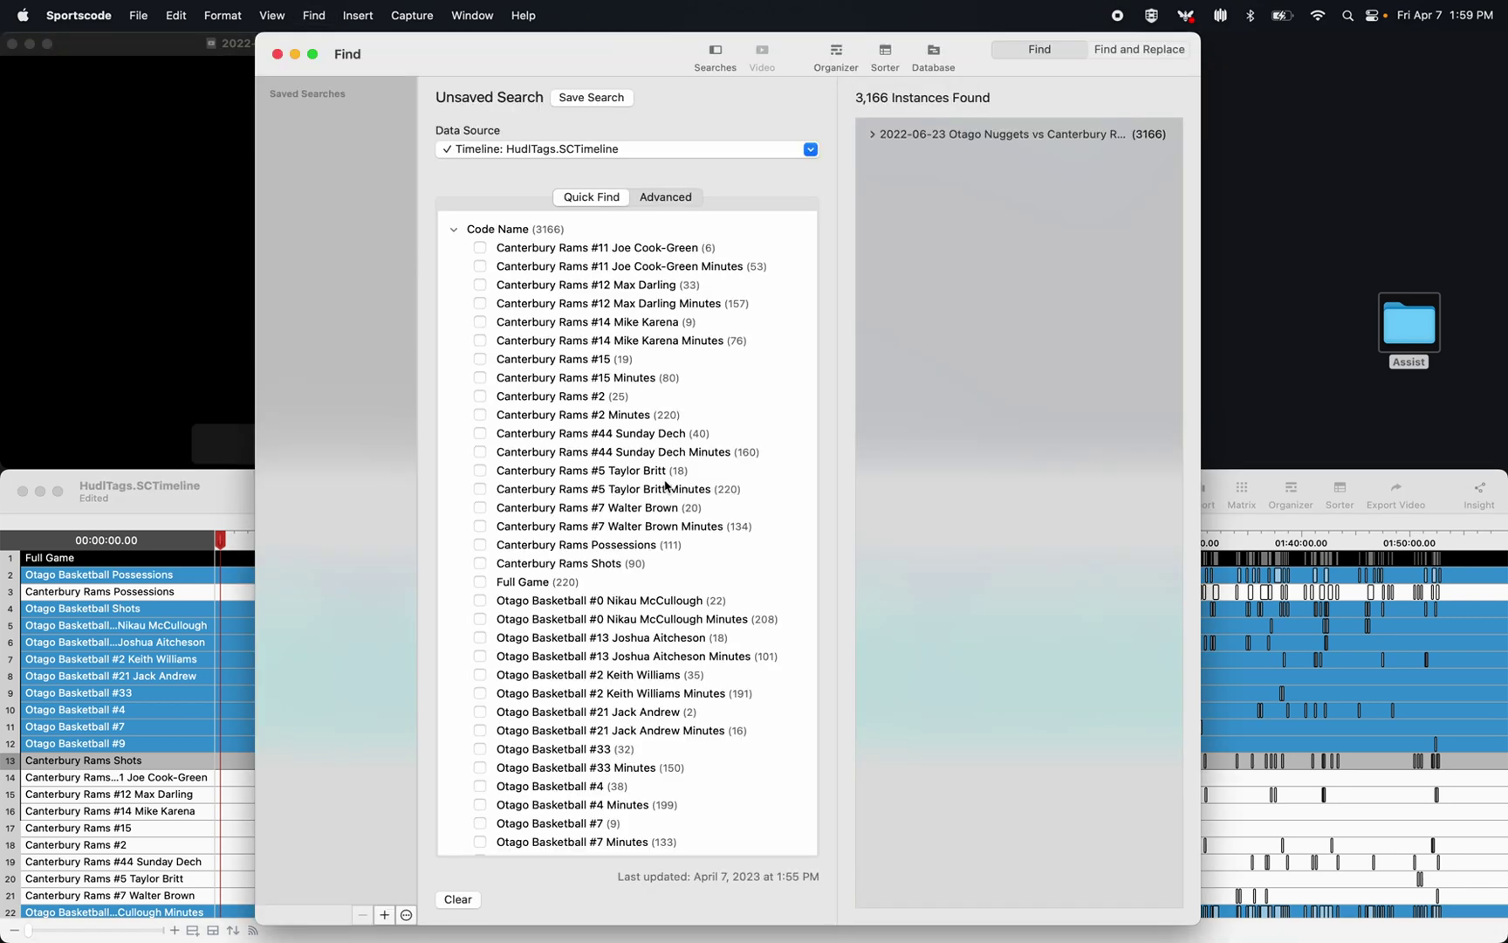
{"action": "scroll", "coordinate": [653, 524], "scroll_direction": "down", "scroll_amount": 15}
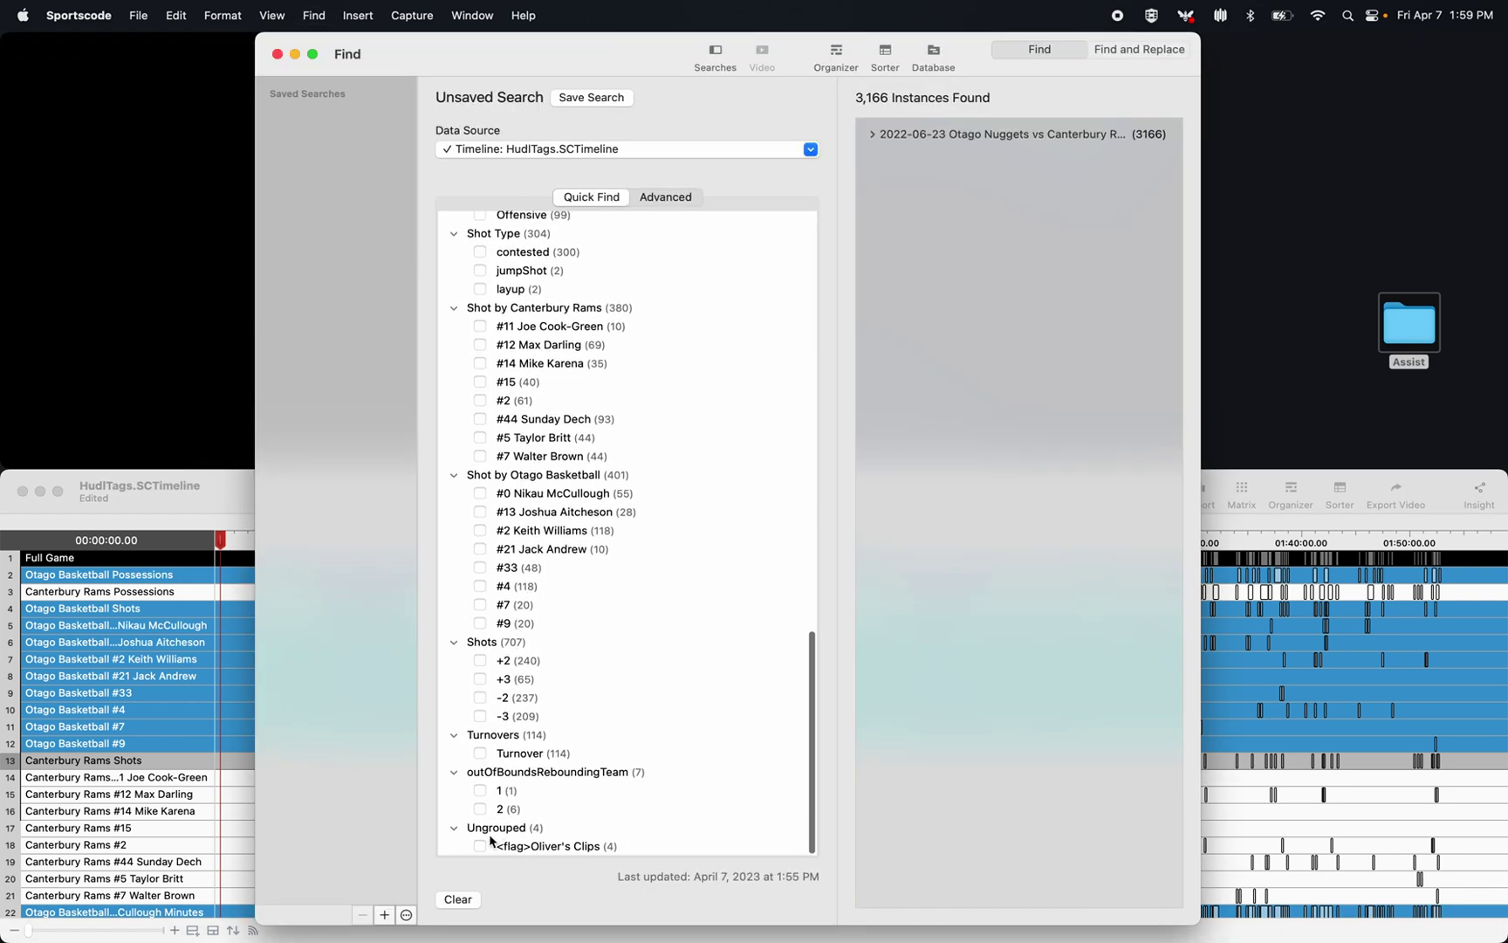
{"action": "left_click", "coordinate": [480, 846]}
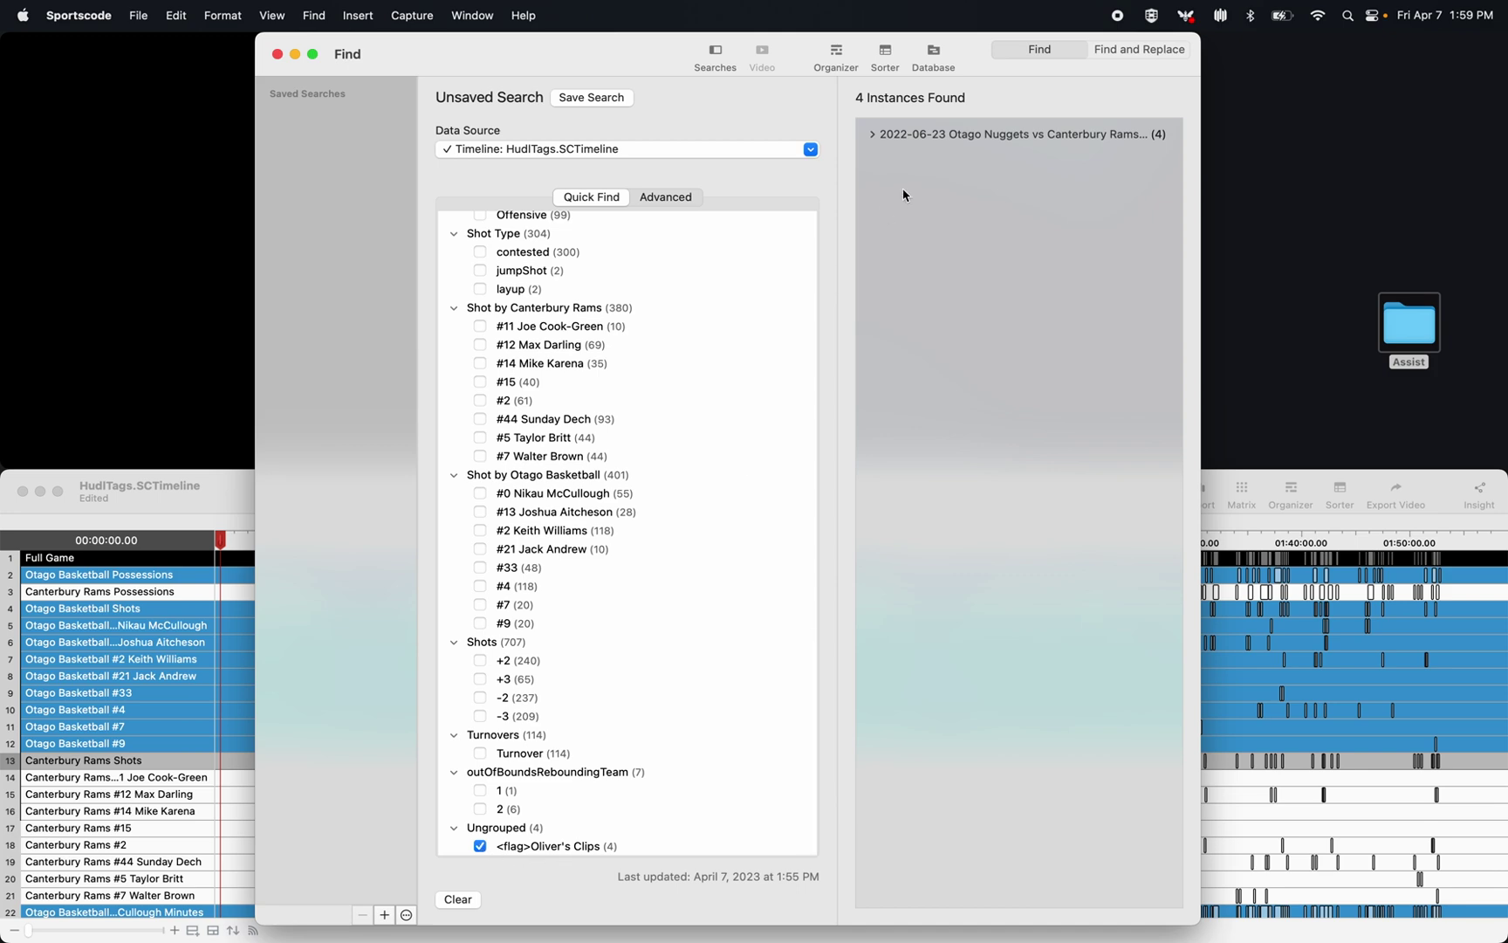
- Preview the 4 matching instances in a sorter, then close and delete it
{"action": "left_click", "coordinate": [951, 135]}
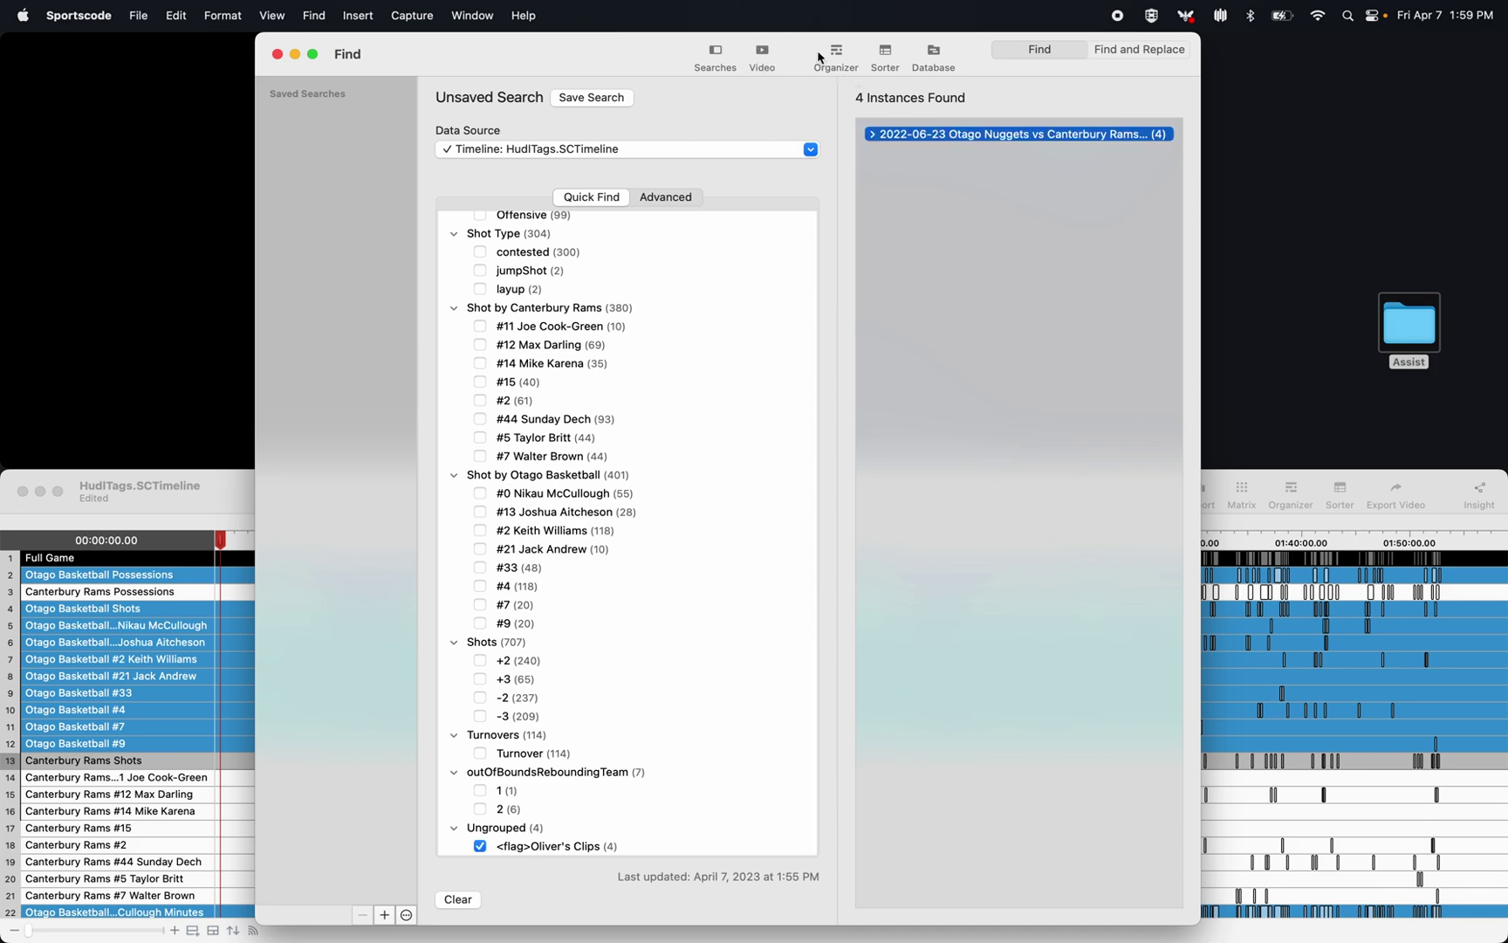
{"action": "left_click", "coordinate": [886, 55]}
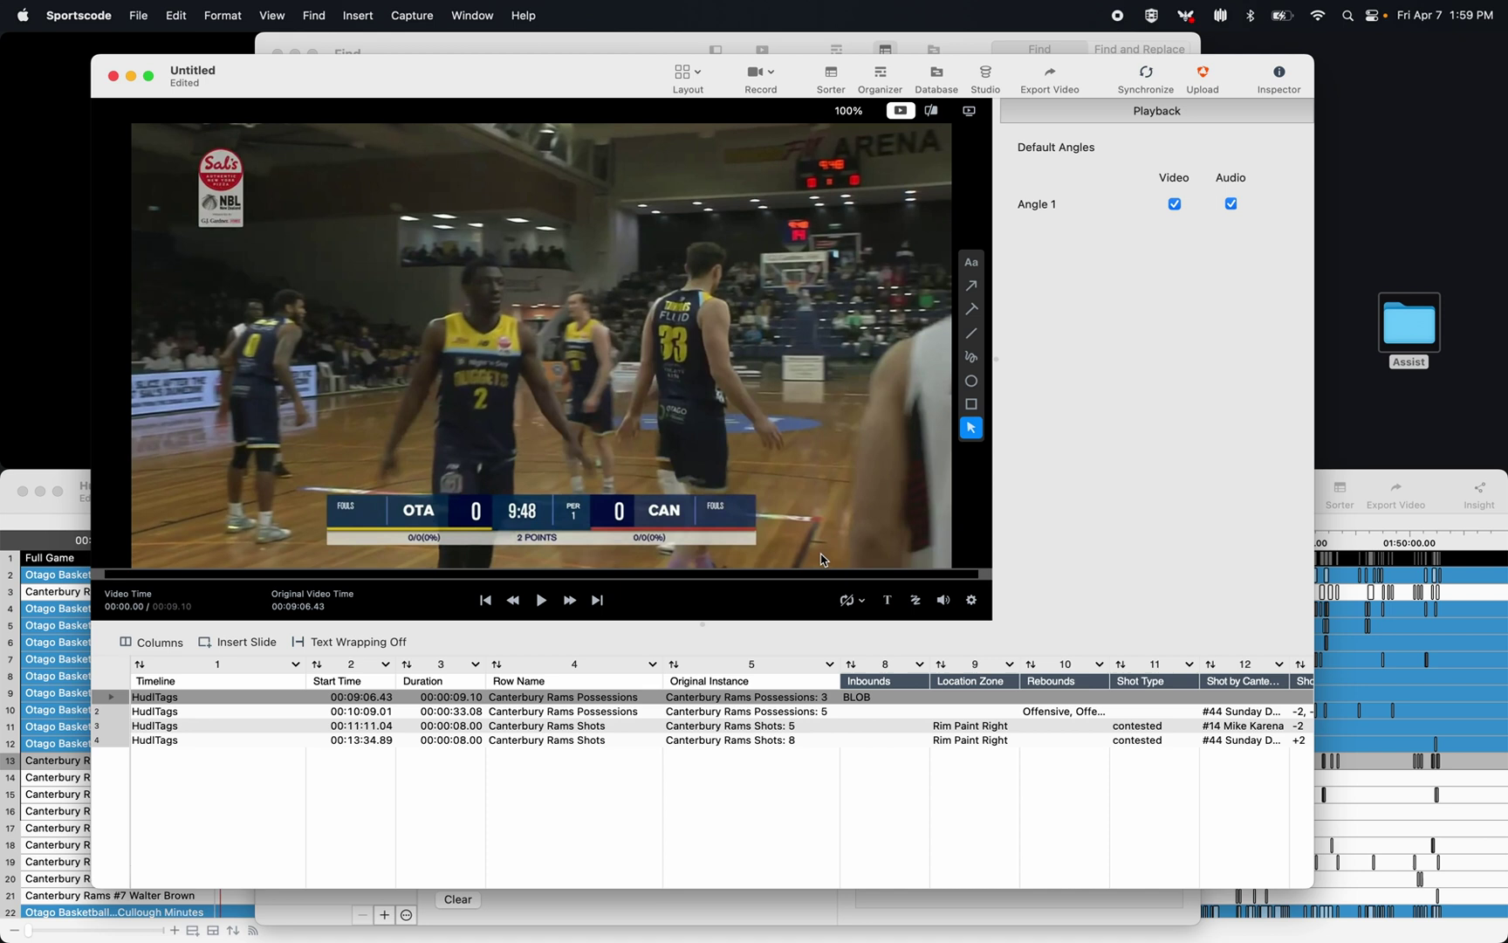
{"action": "left_click", "coordinate": [115, 78]}
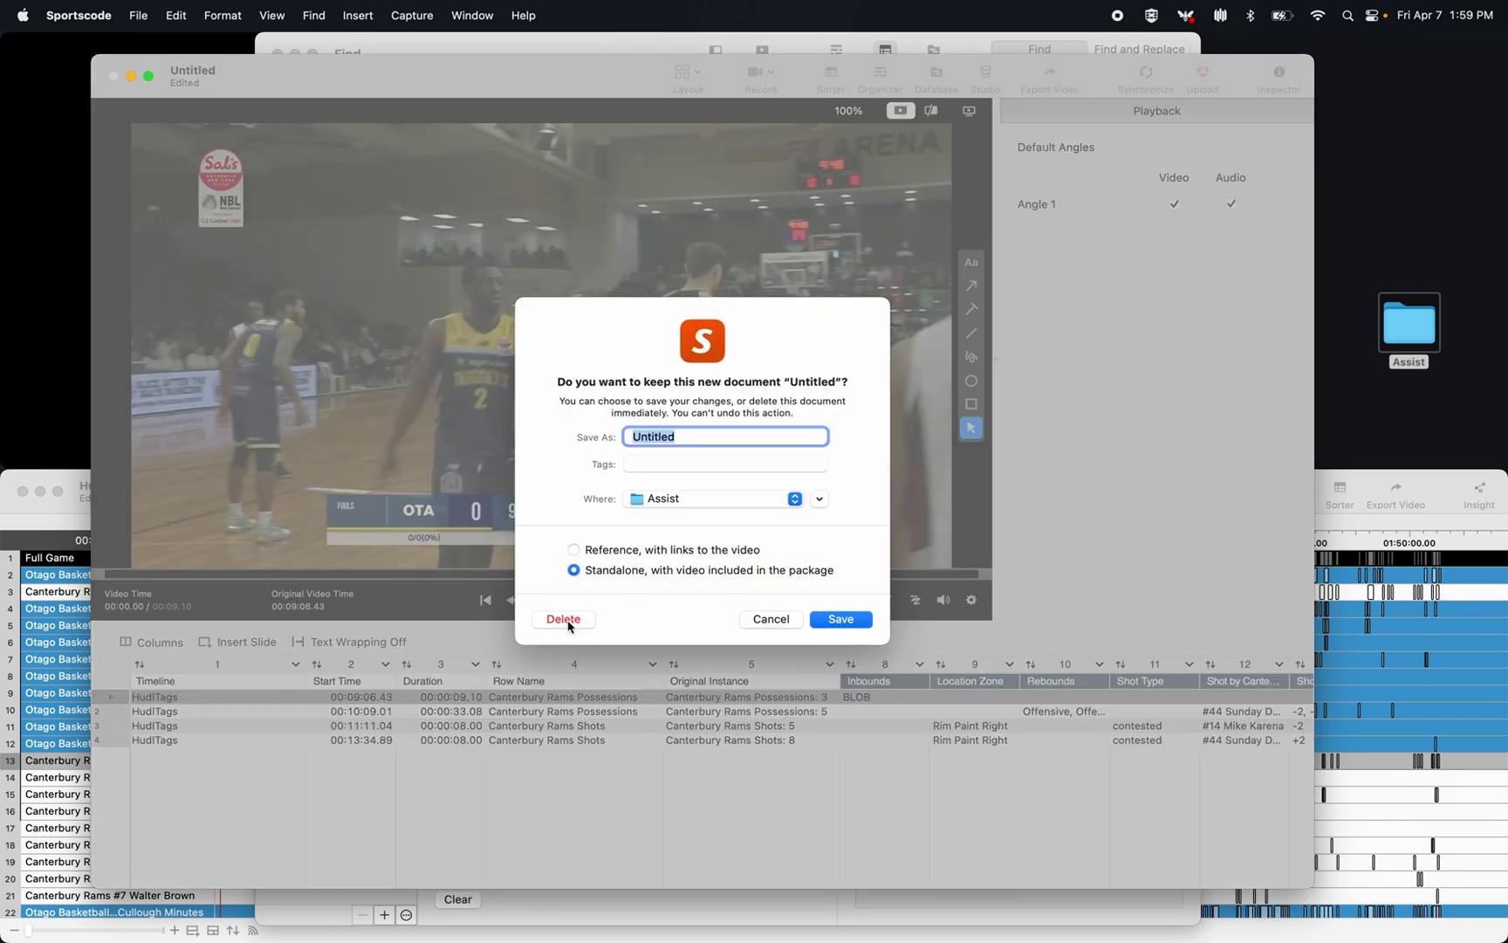
{"action": "left_click", "coordinate": [564, 619]}
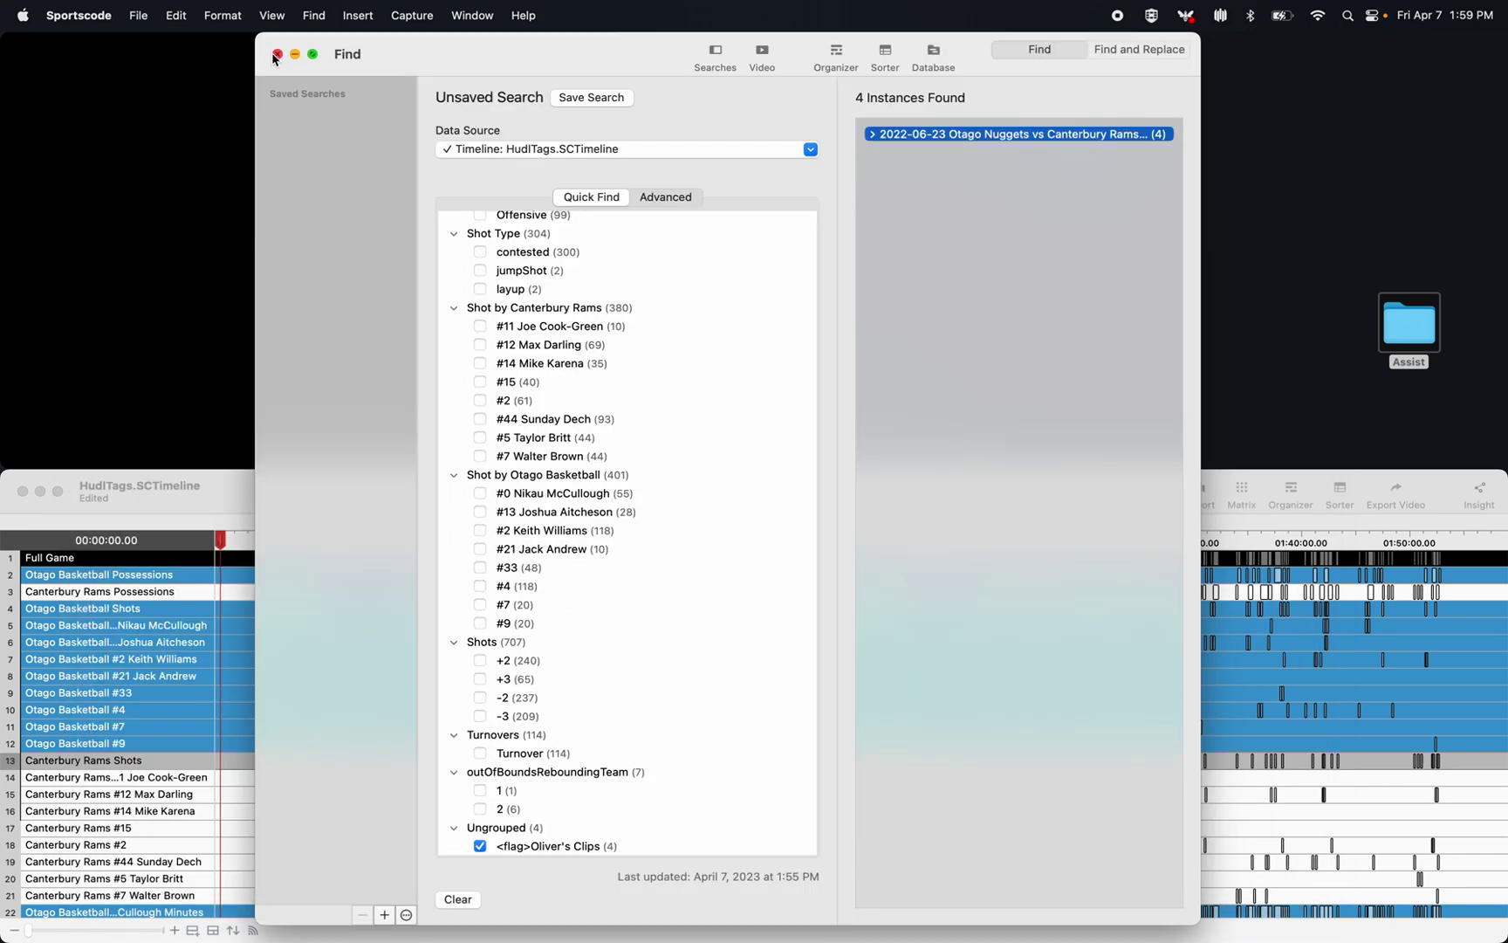
- Close the Find window and reactivate the HudlTags timeline
{"action": "left_click", "coordinate": [276, 55]}
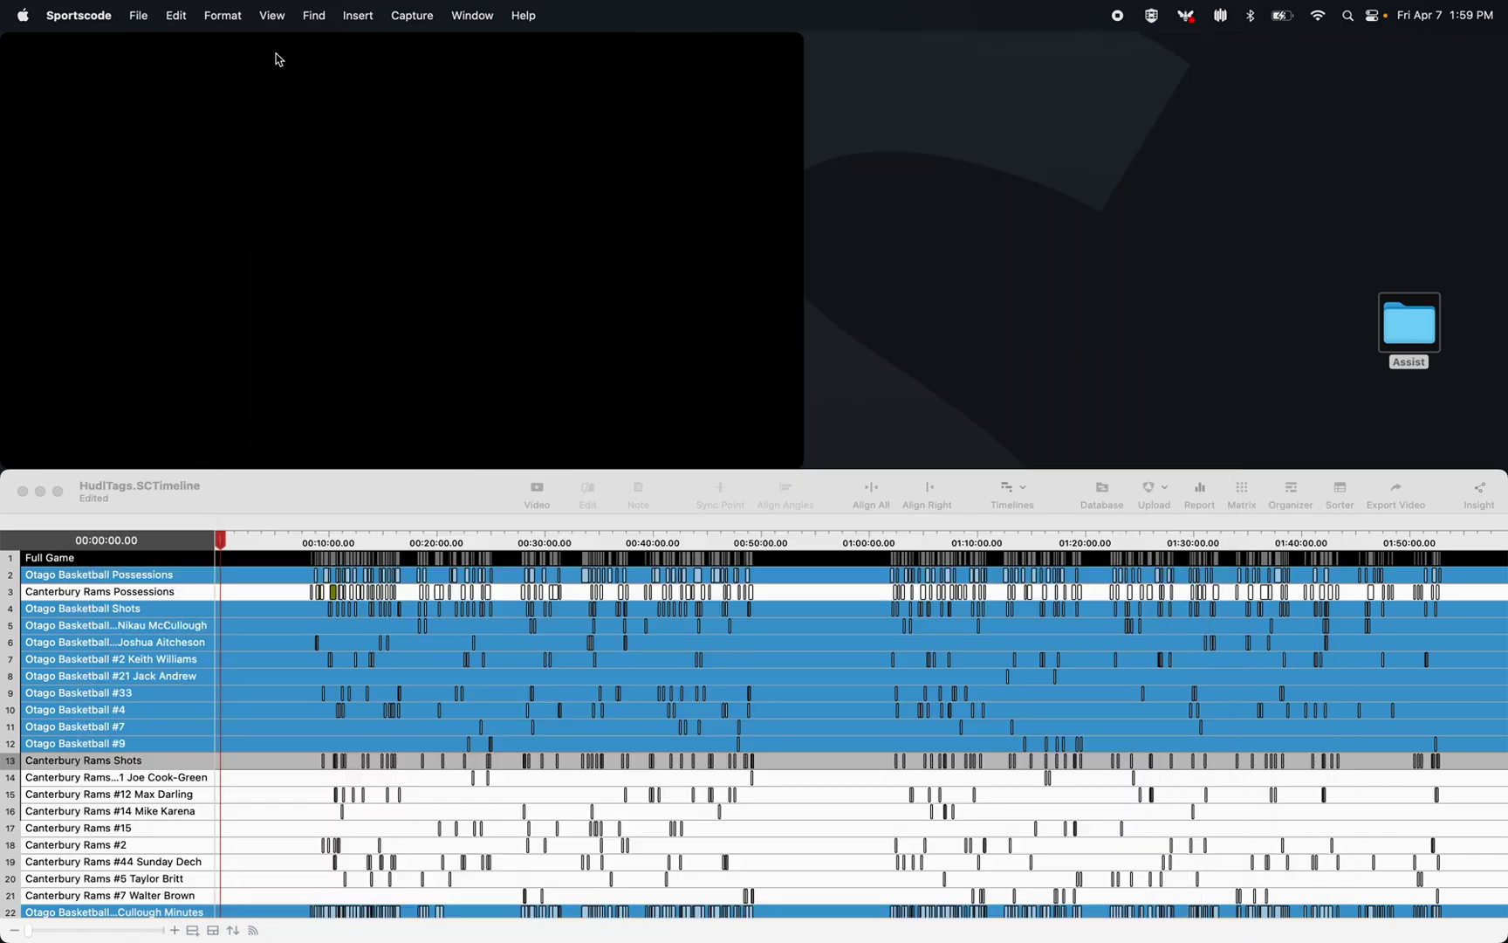
{"action": "left_click", "coordinate": [684, 499]}
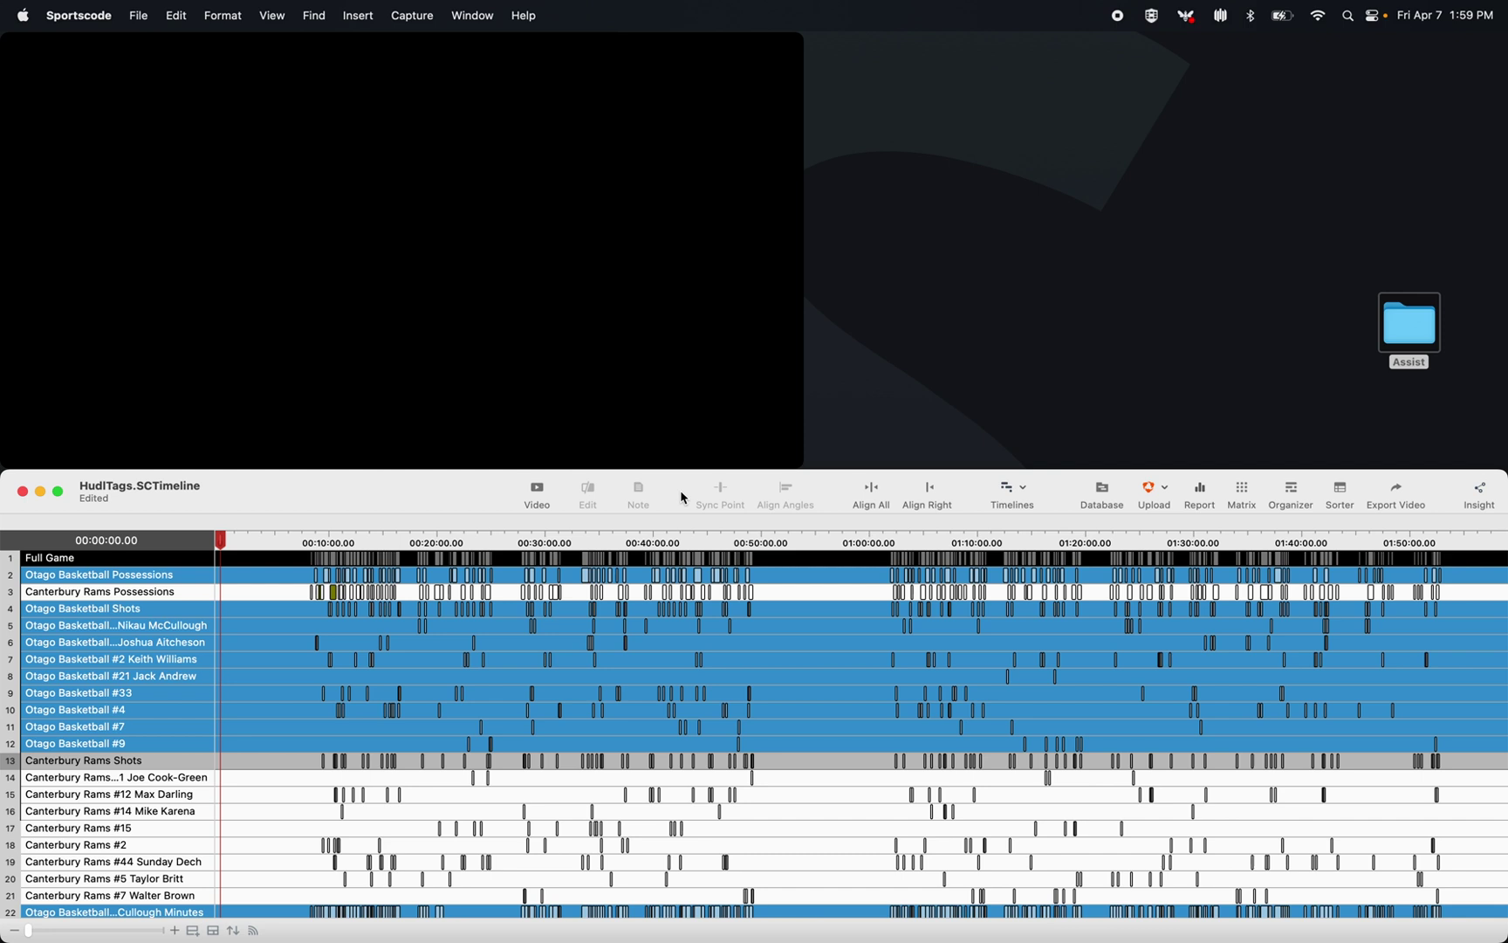